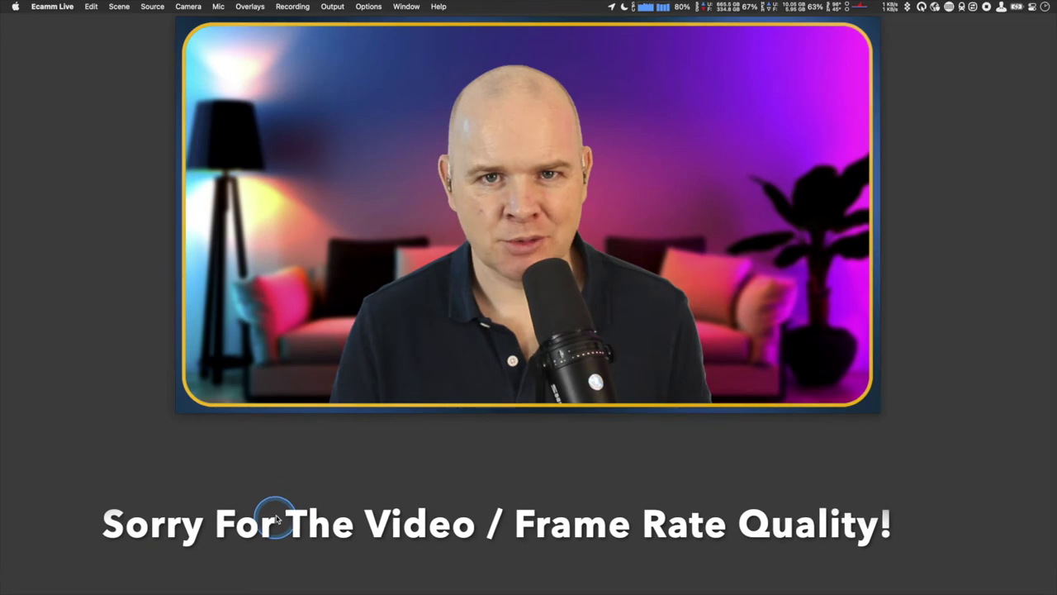
Step: Switch the output destination from recording only to LinkedIn
mouse_move(335, 364)
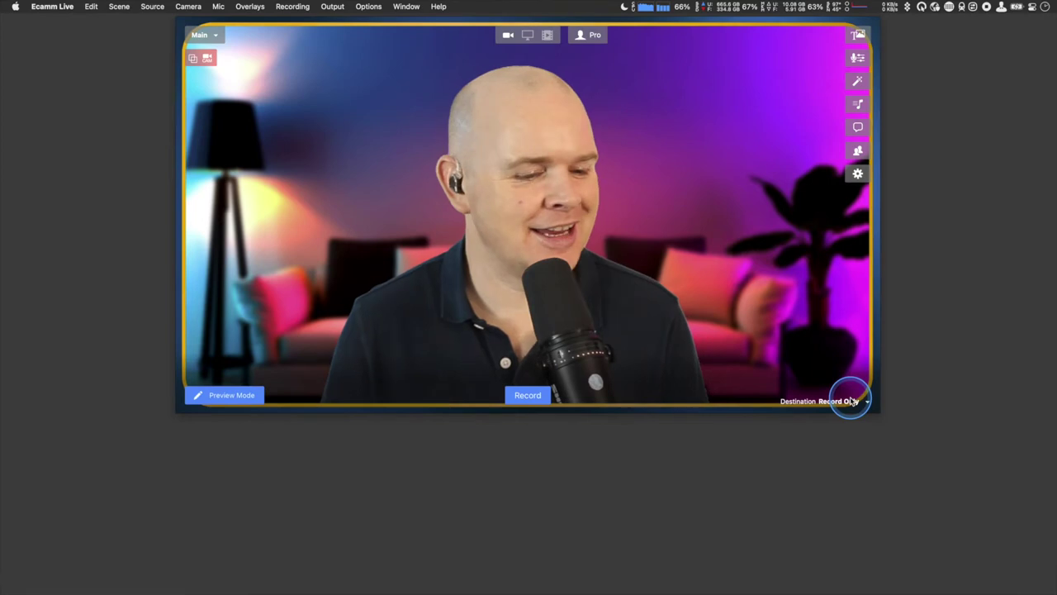
mouse_move(850, 401)
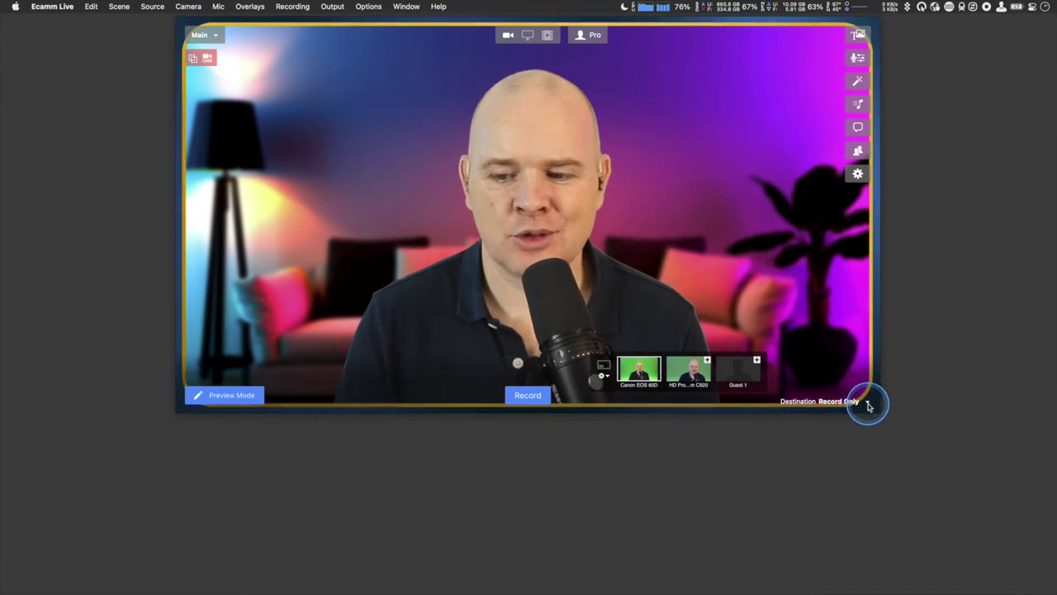
left_click(867, 403)
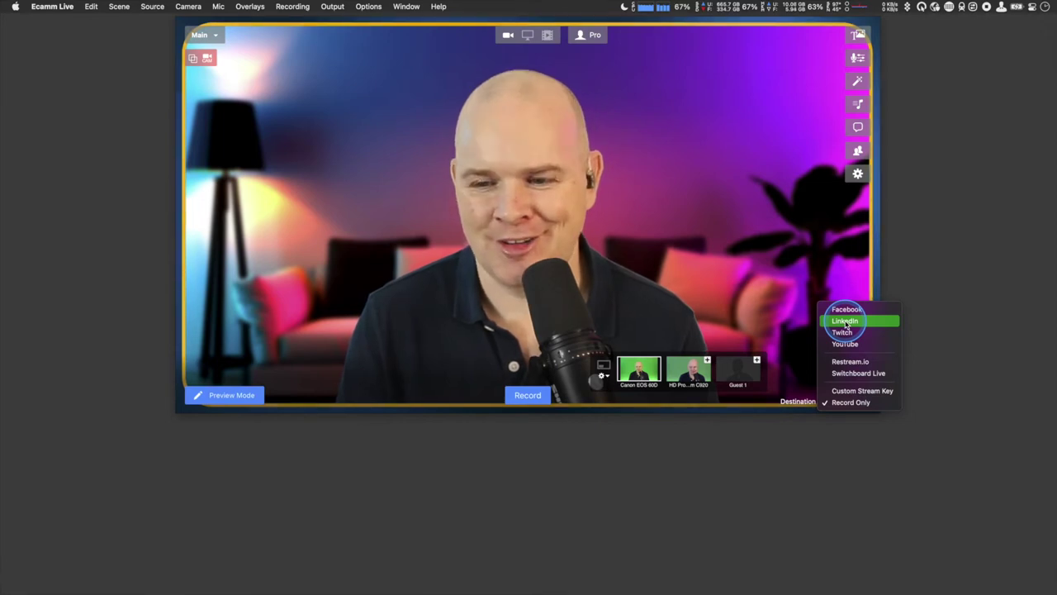
left_click(845, 321)
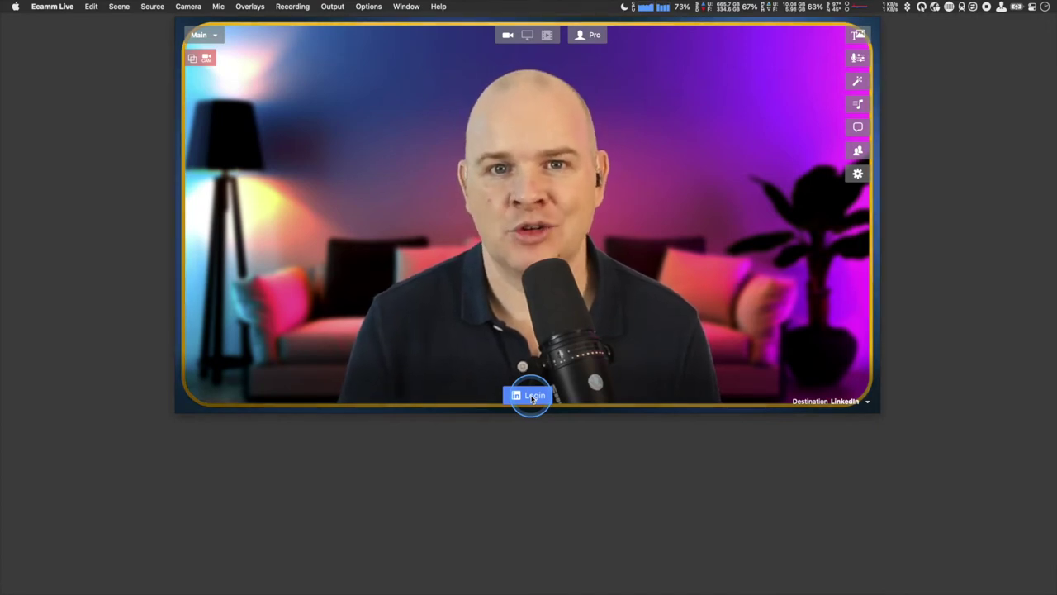
Step: Make YouTube the broadcast destination in place of LinkedIn
left_click(851, 402)
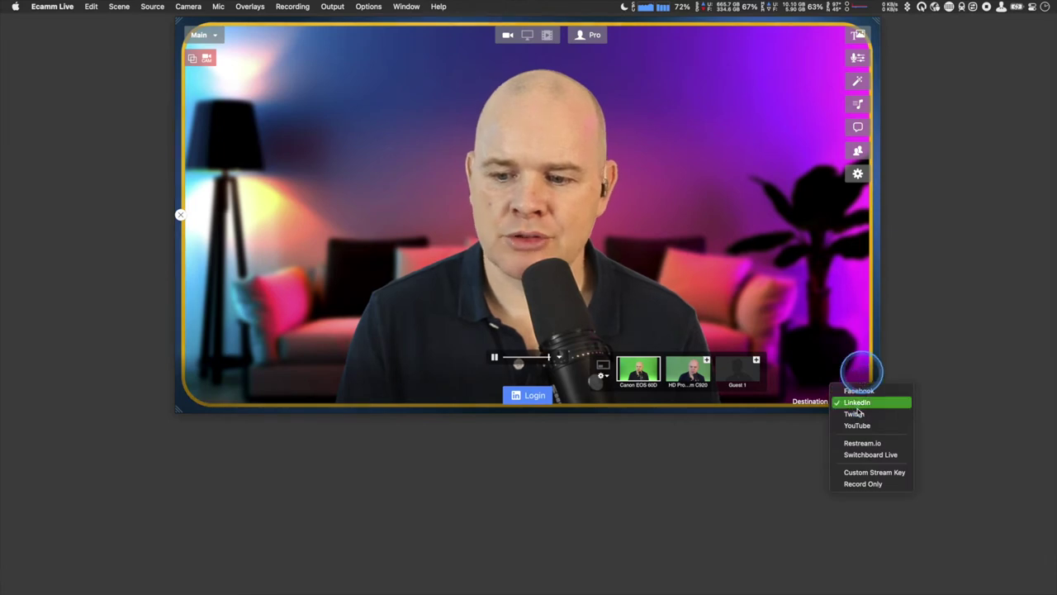
key("Escape")
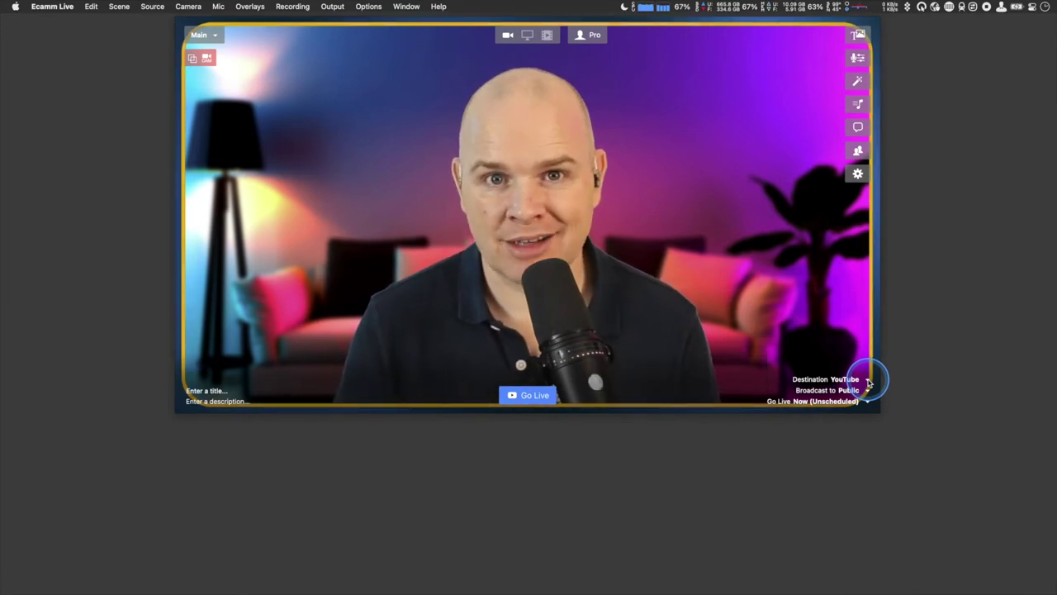
mouse_move(868, 382)
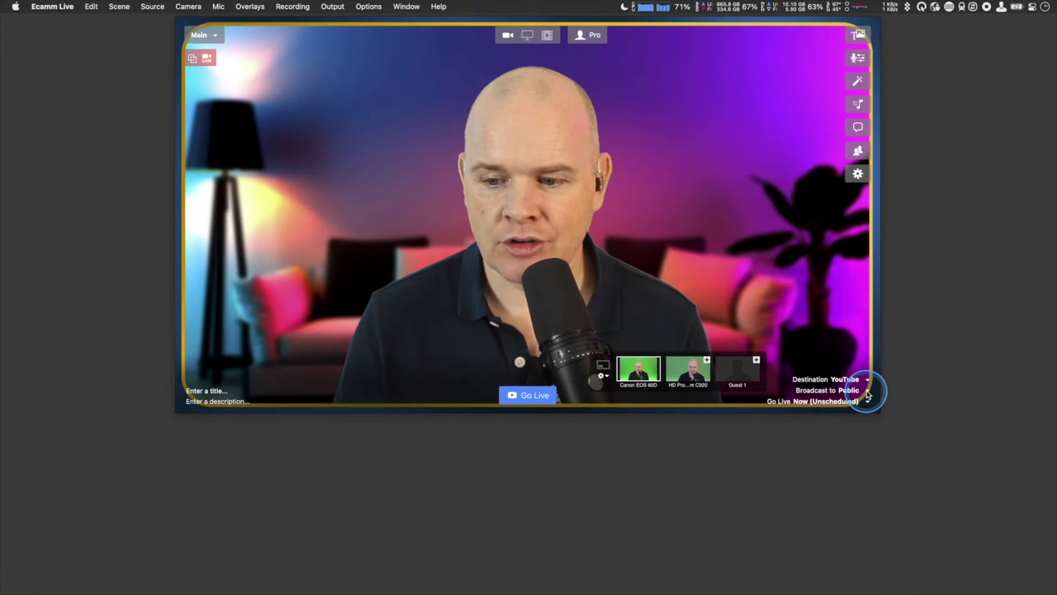
left_click(867, 394)
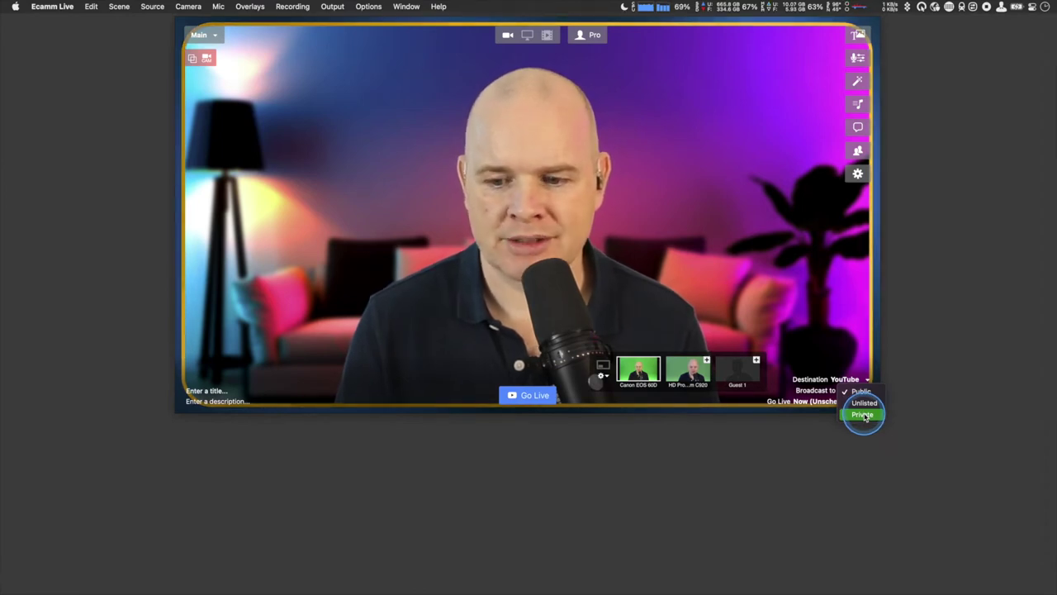
left_click(806, 409)
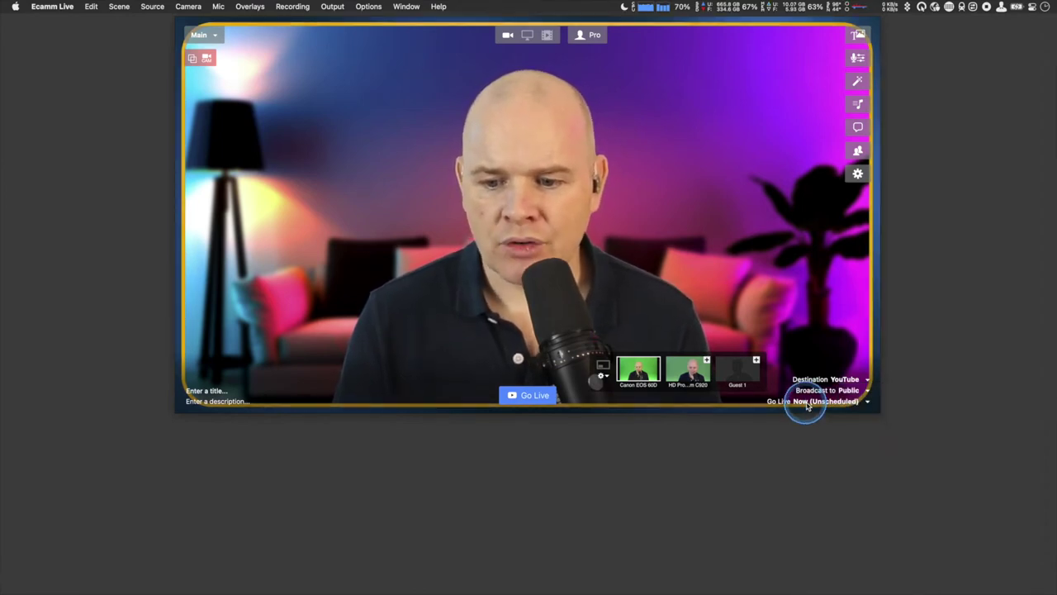
left_click(868, 403)
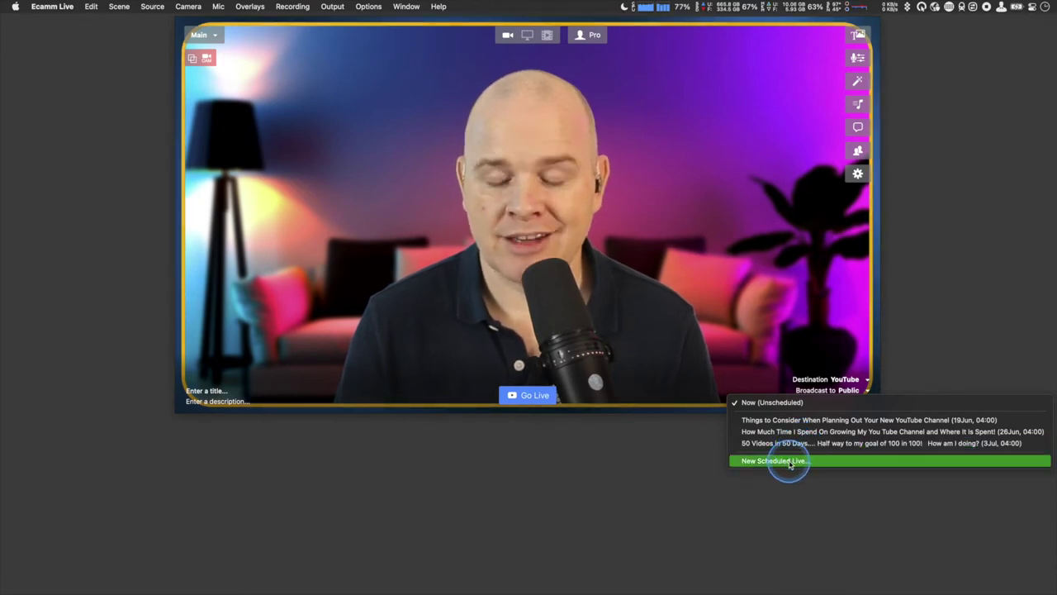
left_click(791, 462)
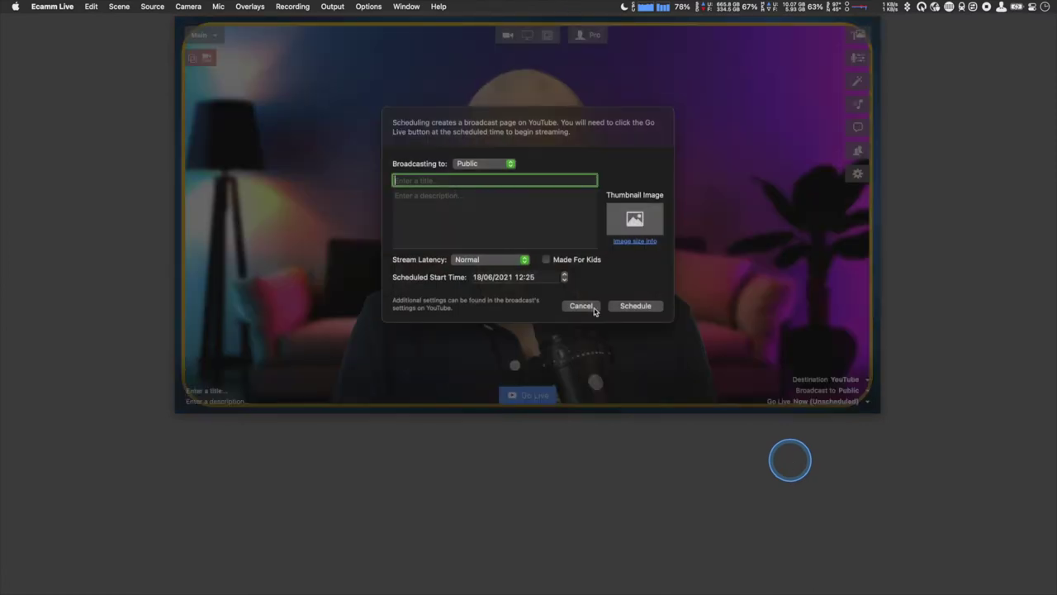
Step: Keep the scheduled broadcast Public and title it 'Test Stream'
left_click(488, 71)
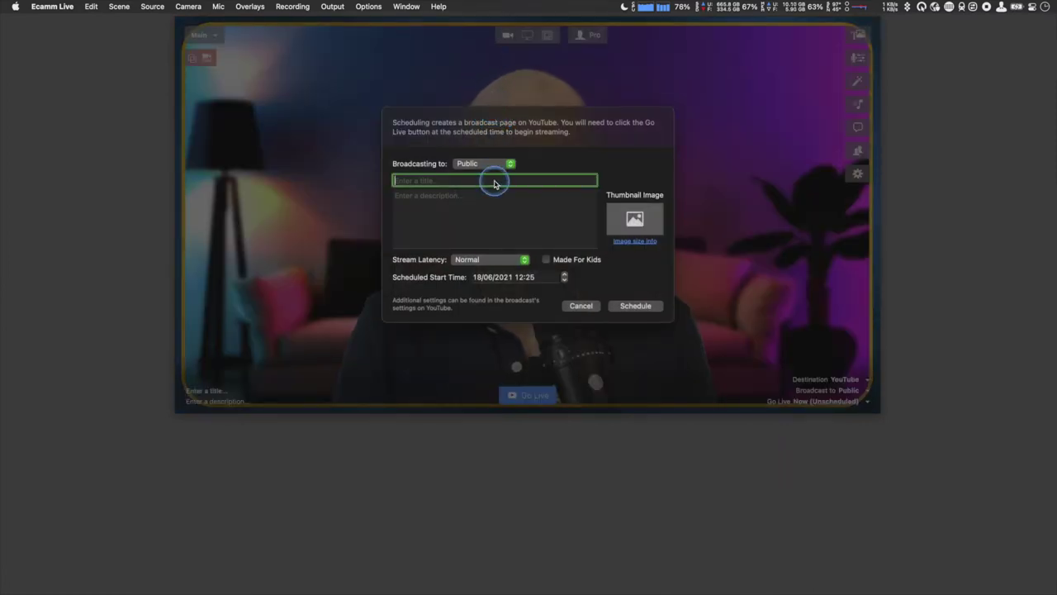
left_click(513, 163)
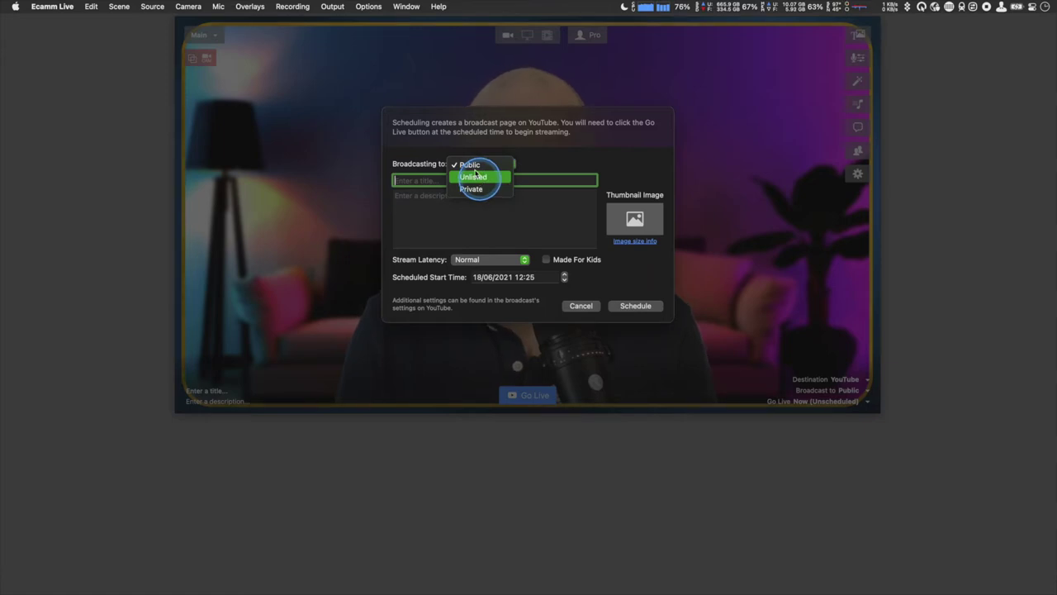
left_click(634, 157)
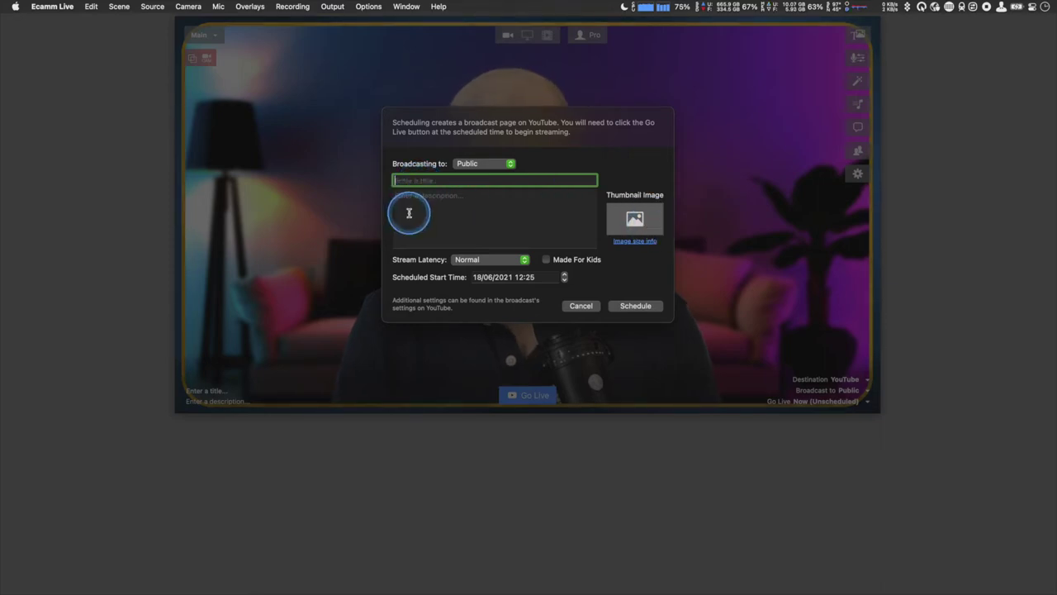
type("Test Stream")
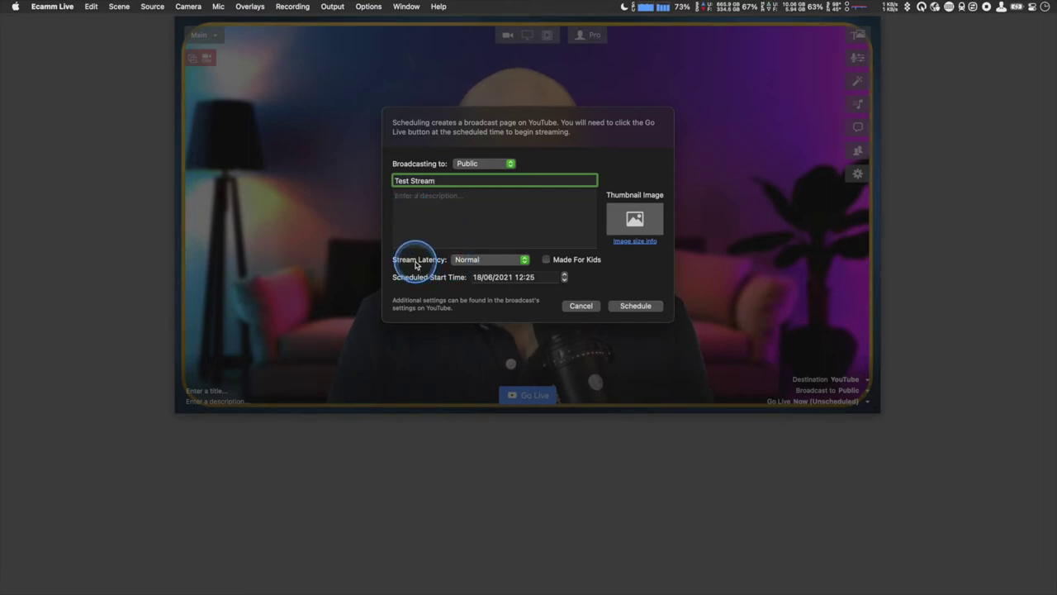
Step: Leave Stream Latency on Normal and schedule the broadcast for 18/06/2021 12:25
left_click(526, 261)
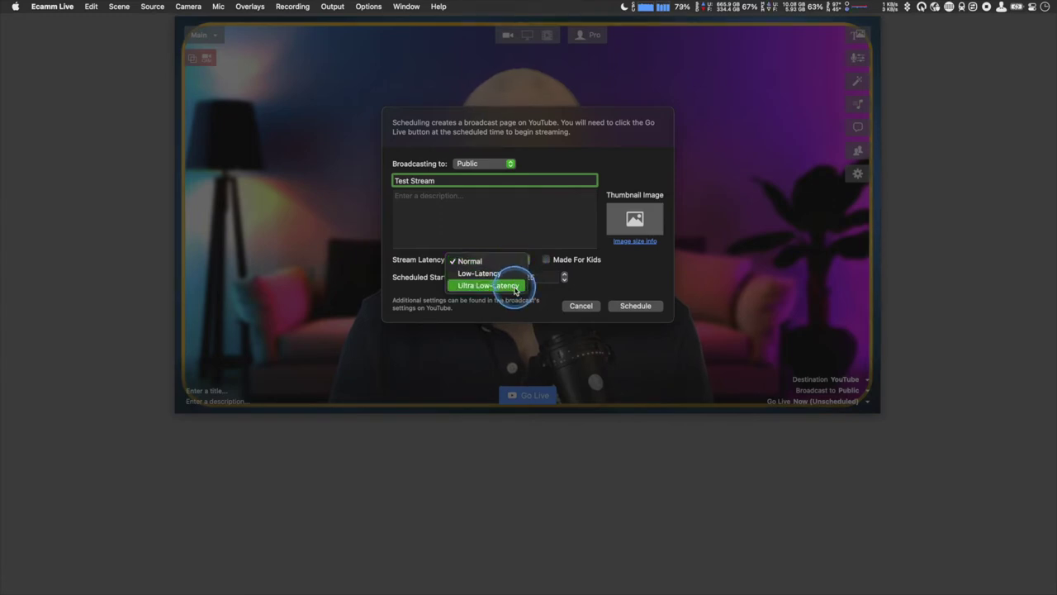
left_click(536, 248)
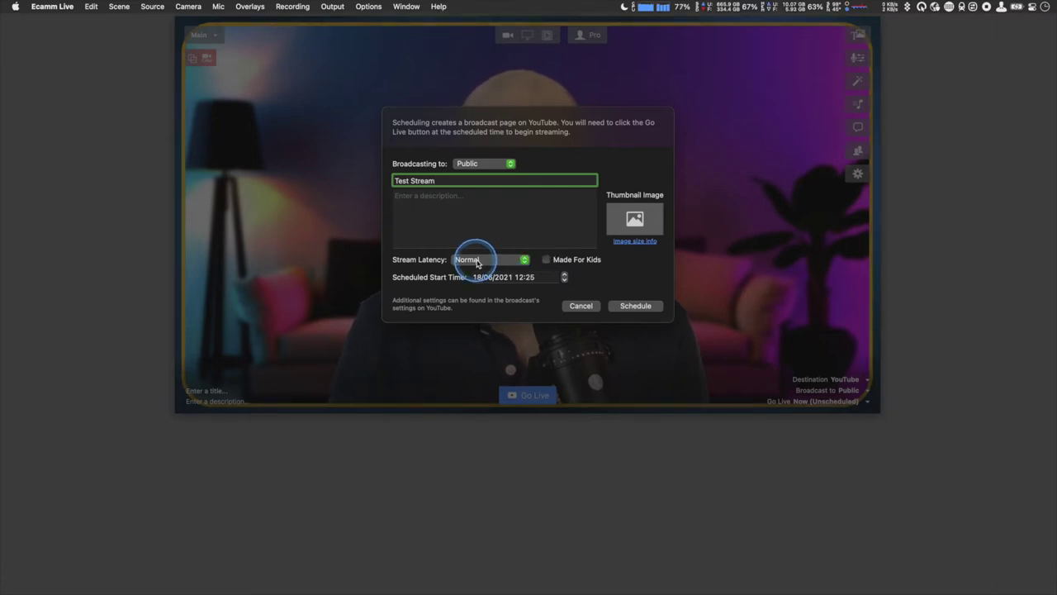
left_click(524, 260)
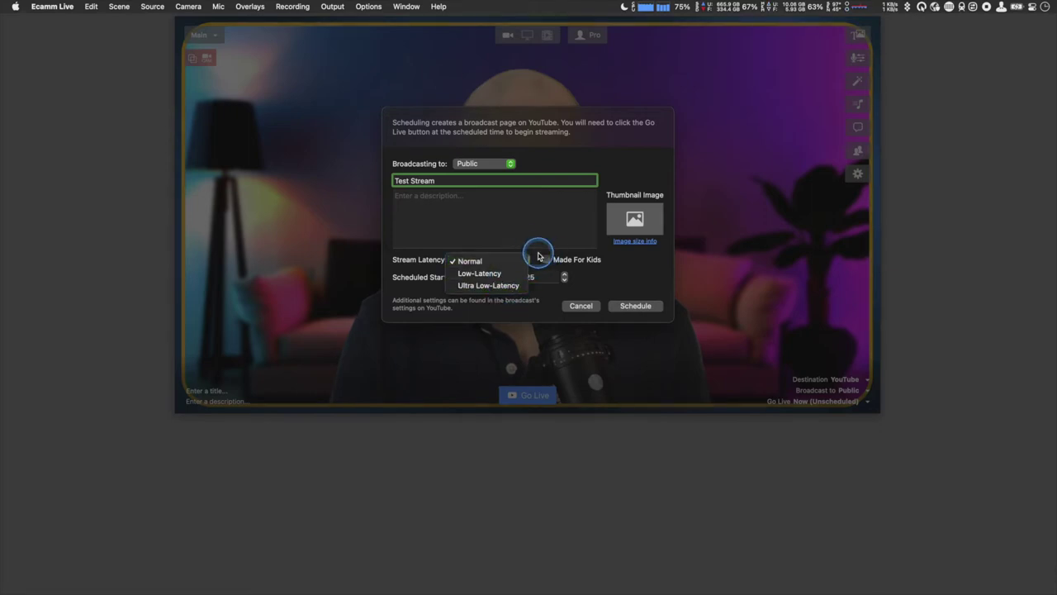
left_click(538, 257)
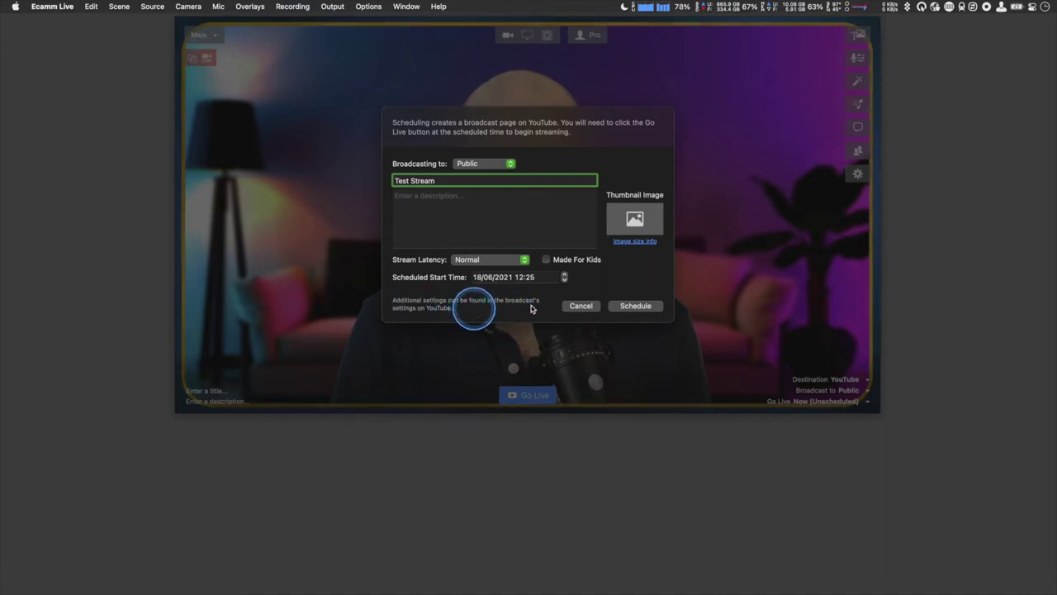
left_click(628, 307)
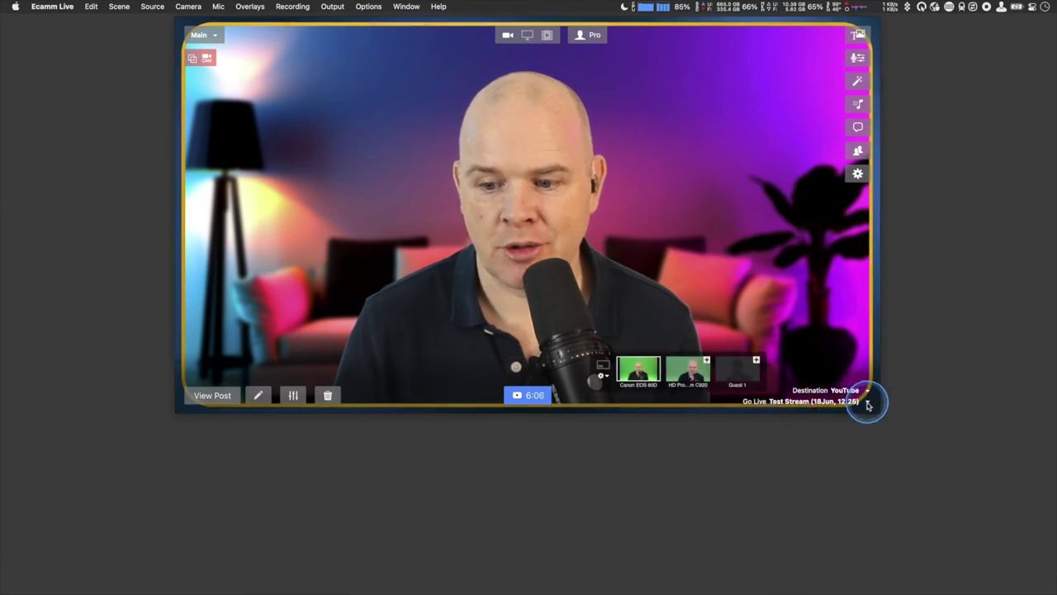
Step: Use View Post to bring up the Test Stream's YouTube watch page in Safari
mouse_move(550, 404)
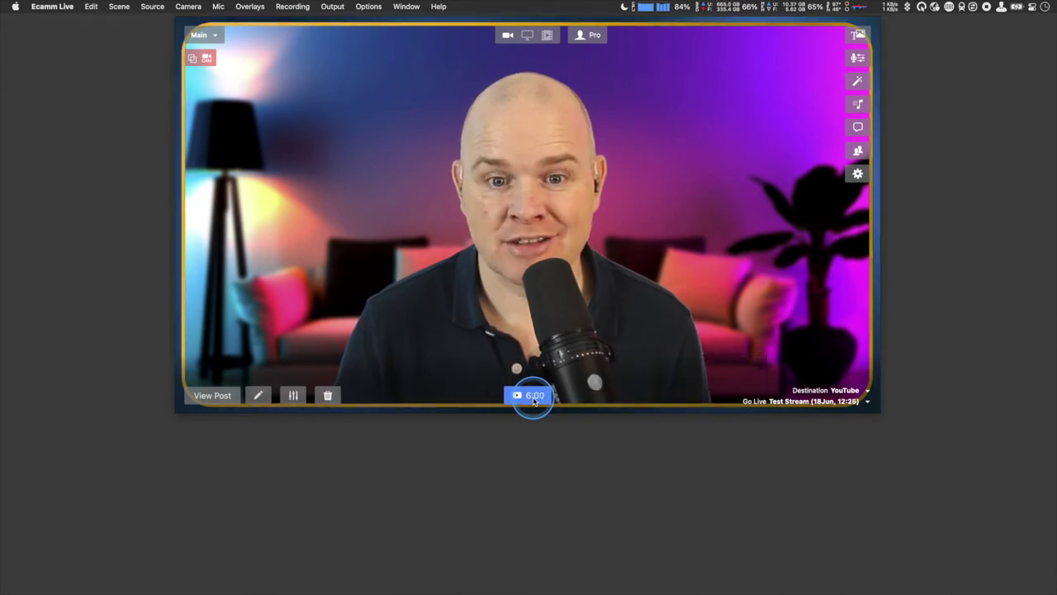
mouse_move(576, 392)
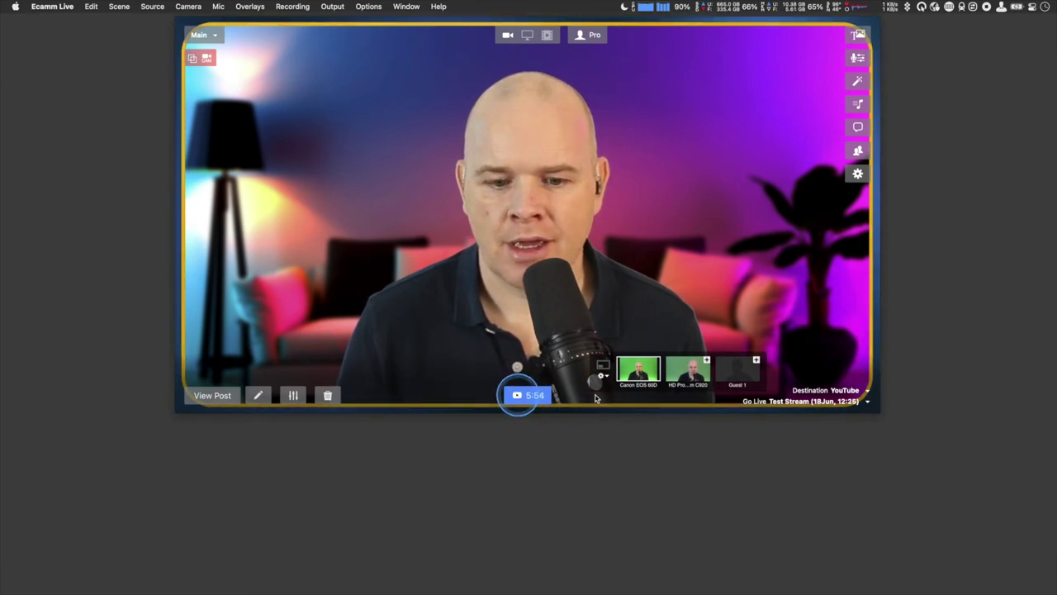
left_click(862, 403)
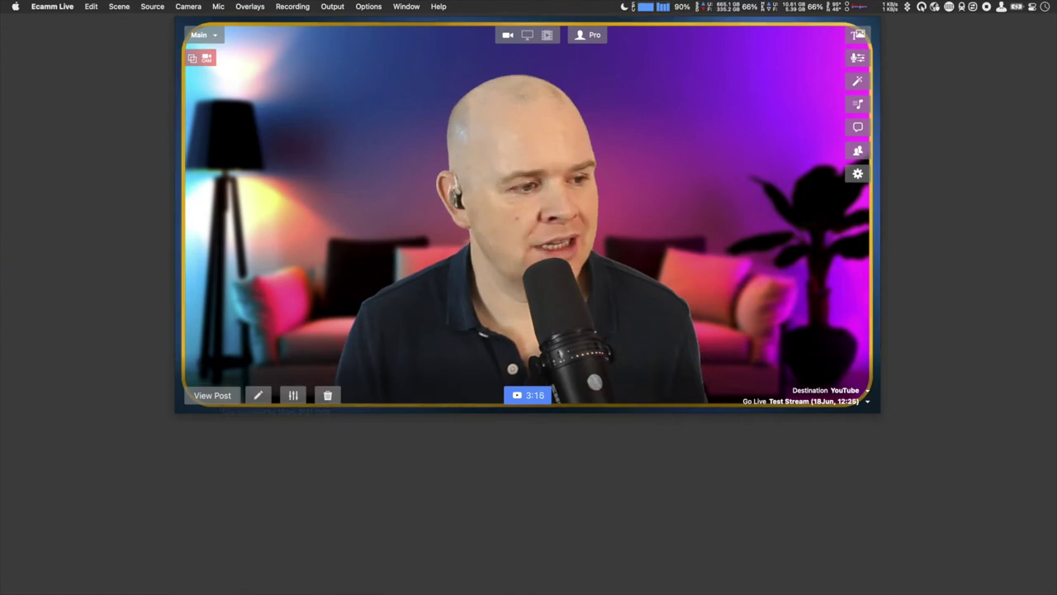
left_click(23, 495)
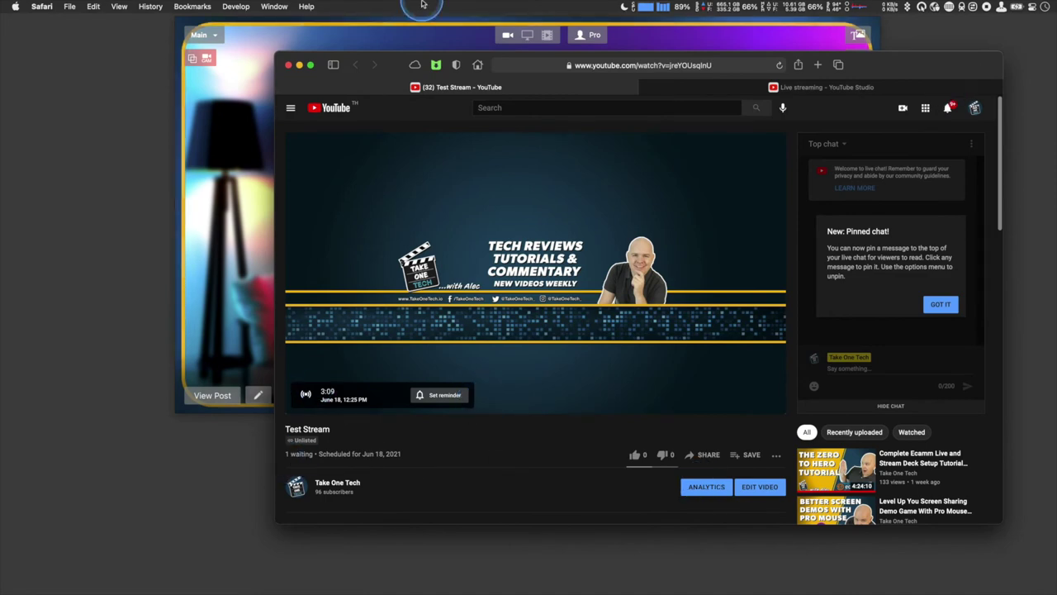
Step: Move the Safari YouTube page off the preview and minimise it to the Dock
left_click_drag(402, 60, 234, 465)
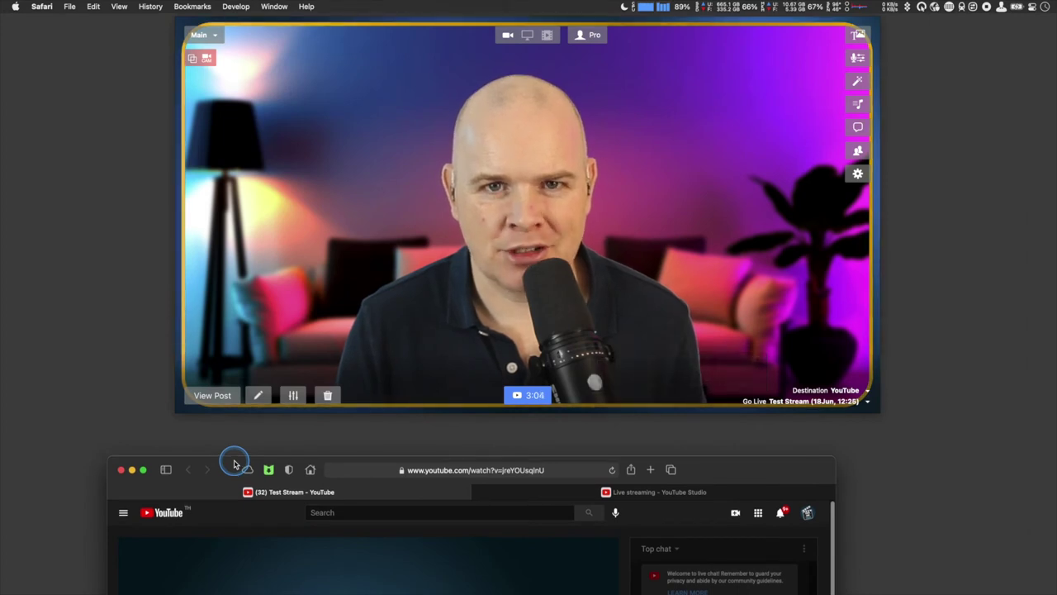
left_click_drag(234, 465, 220, 437)
key("super+m")
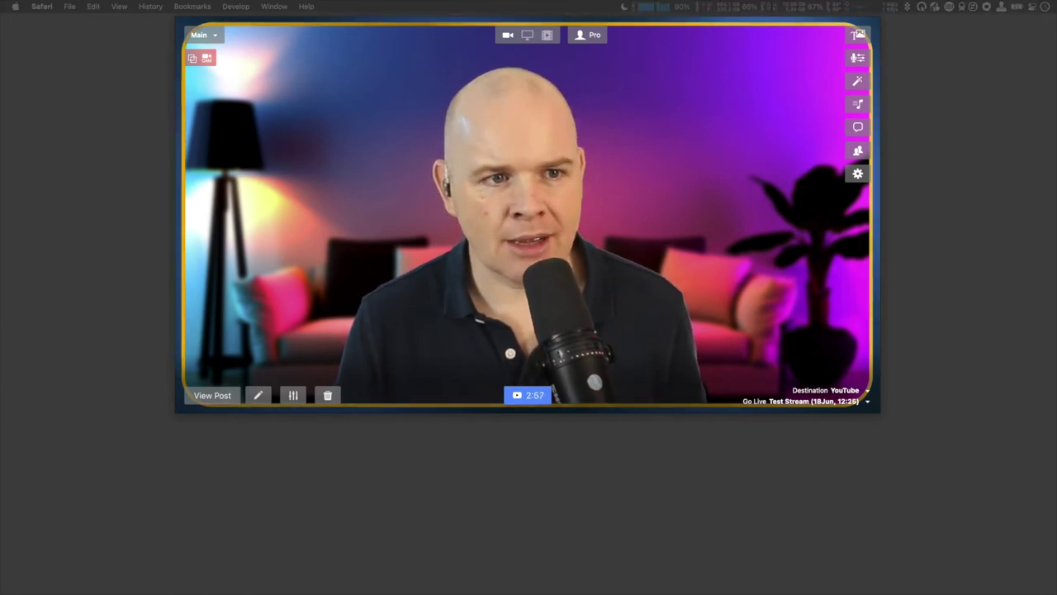
Step: Go live now with Test Stream on YouTube, skipping the remaining countdown
mouse_move(522, 388)
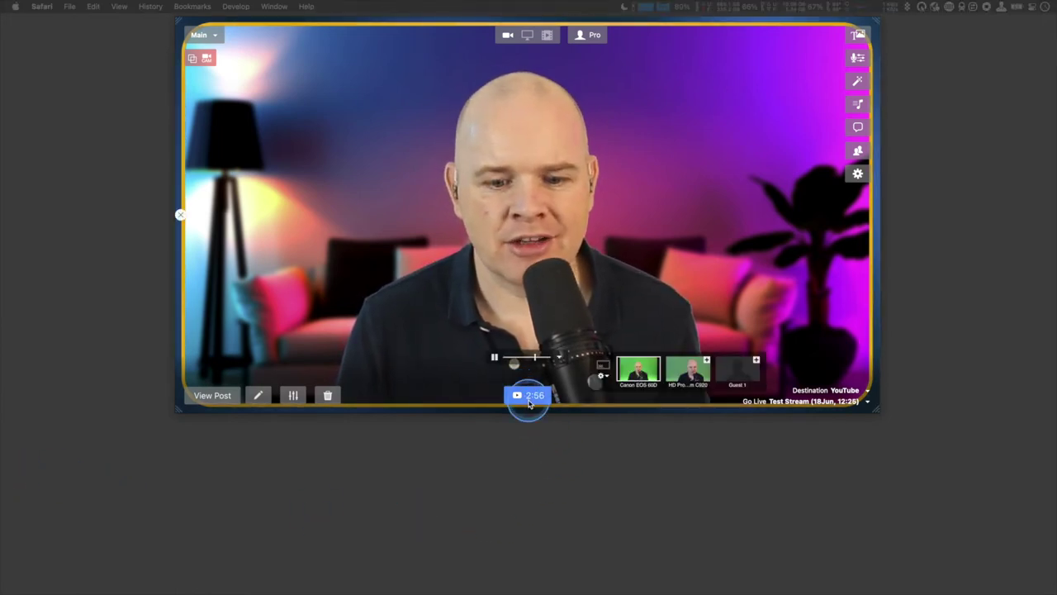
left_click(521, 395)
left_click(520, 394)
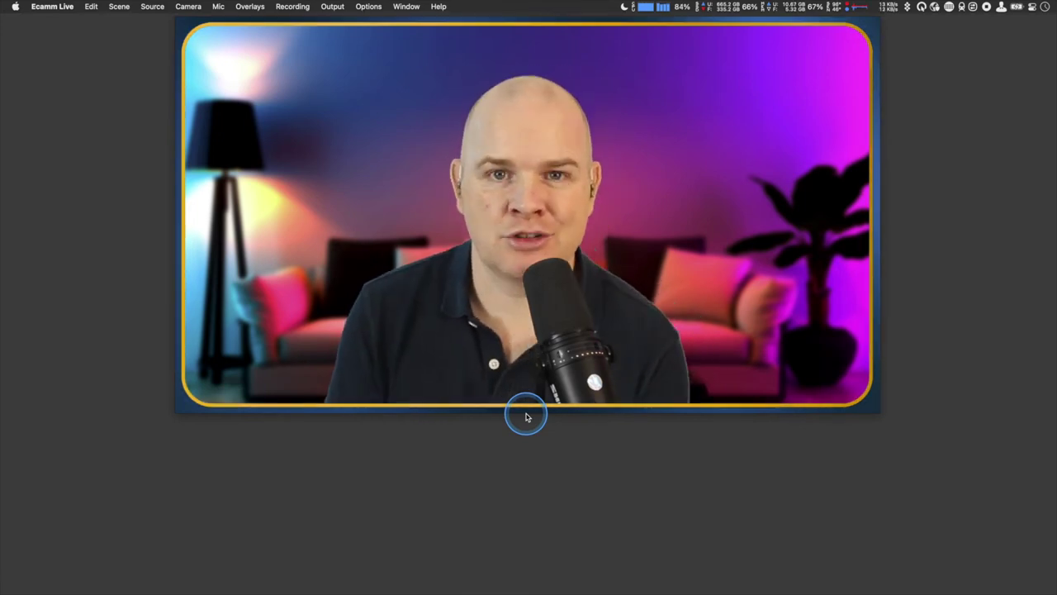
mouse_move(524, 408)
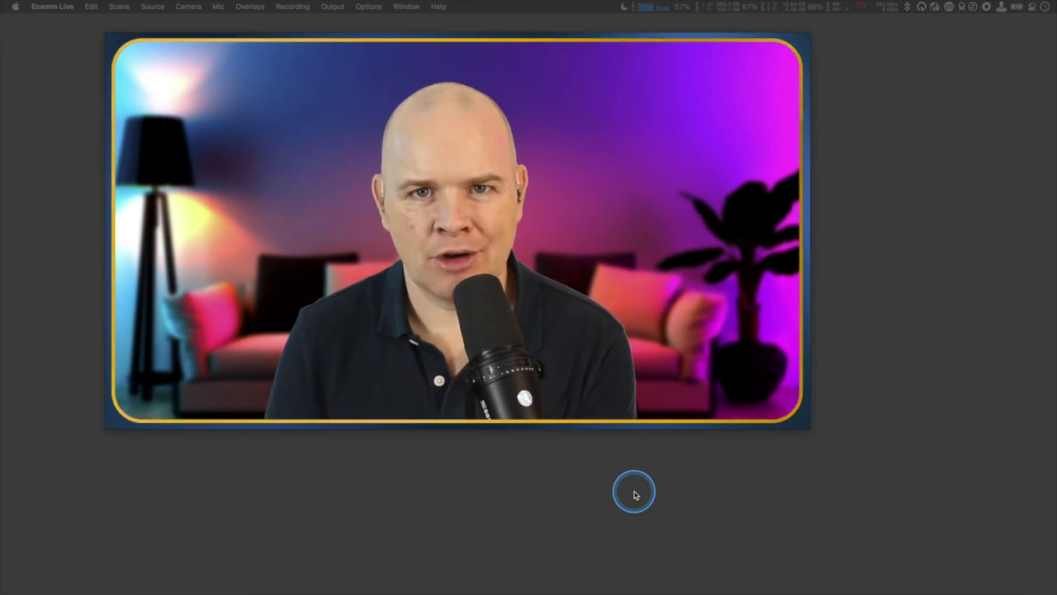
mouse_move(698, 391)
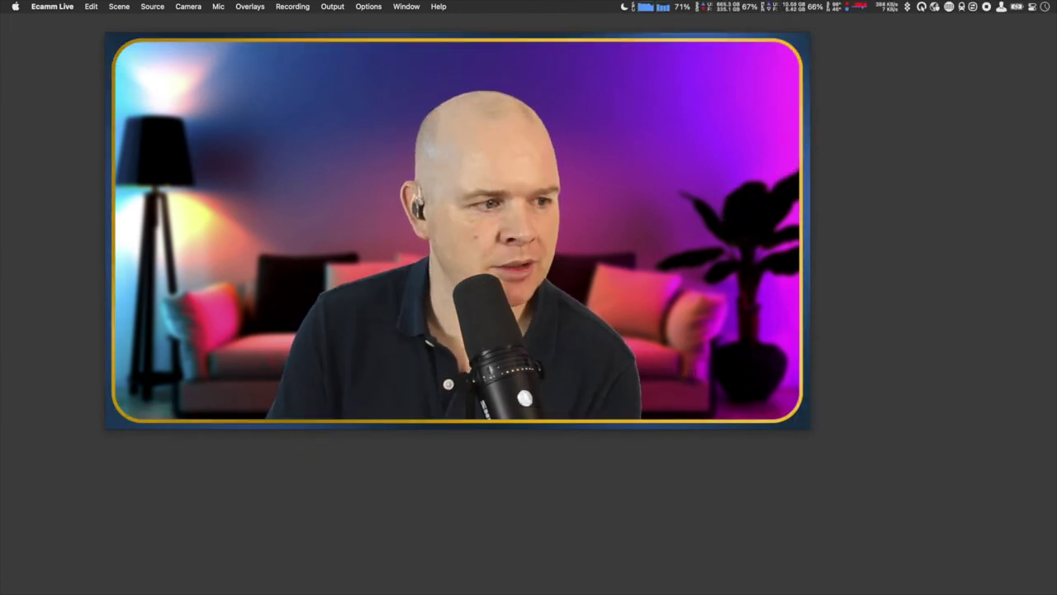
Step: Show the Comments & Reactions feed, shrink the live preview and place the feed beside it
left_click(235, 555)
left_click_drag(568, 435, 757, 52)
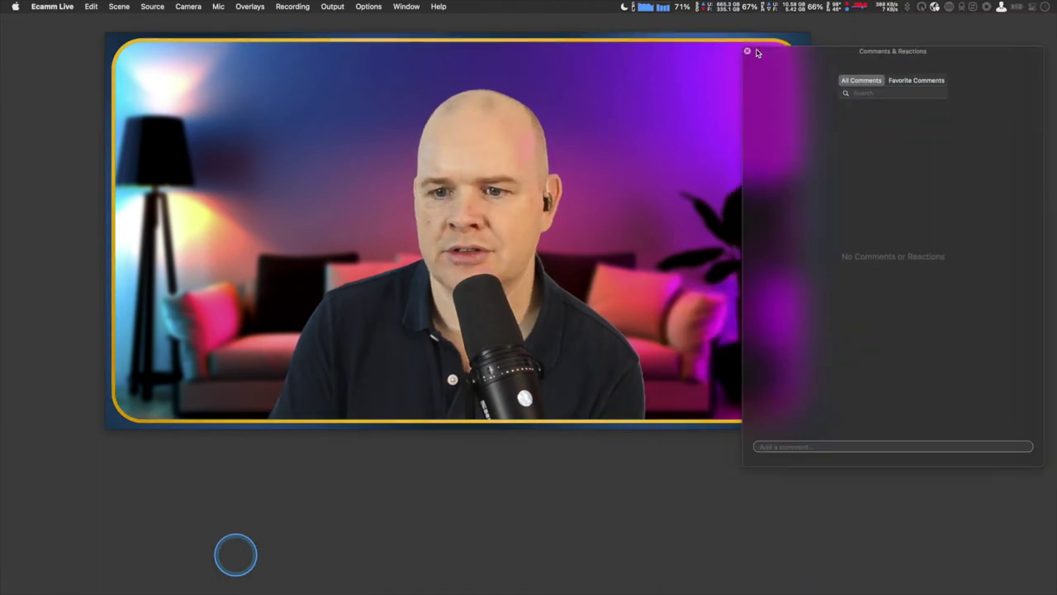
left_click_drag(647, 34, 597, 41)
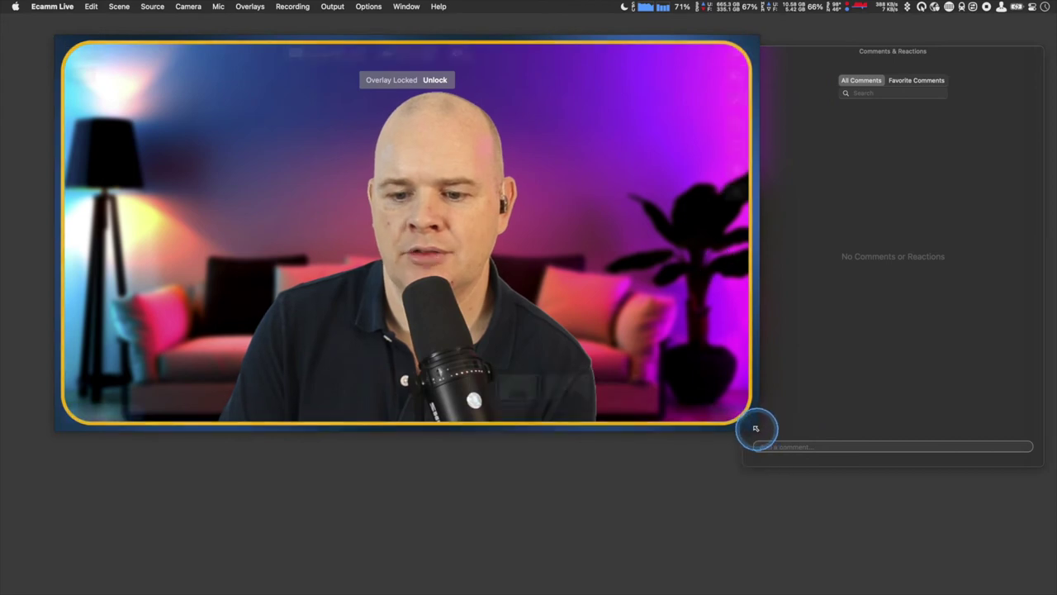
left_click_drag(756, 428, 508, 262)
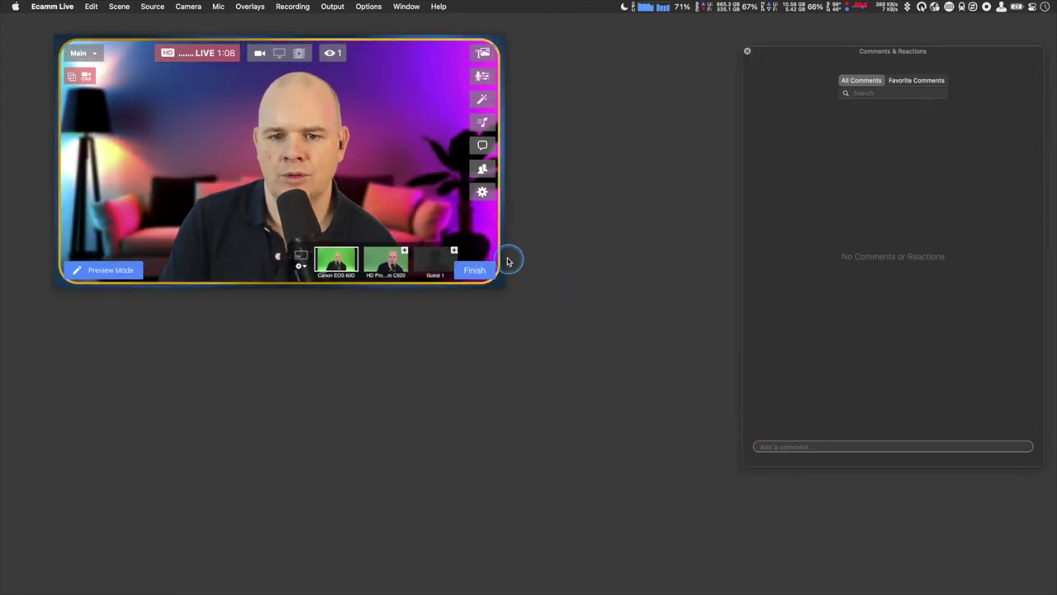
left_click_drag(792, 63, 583, 55)
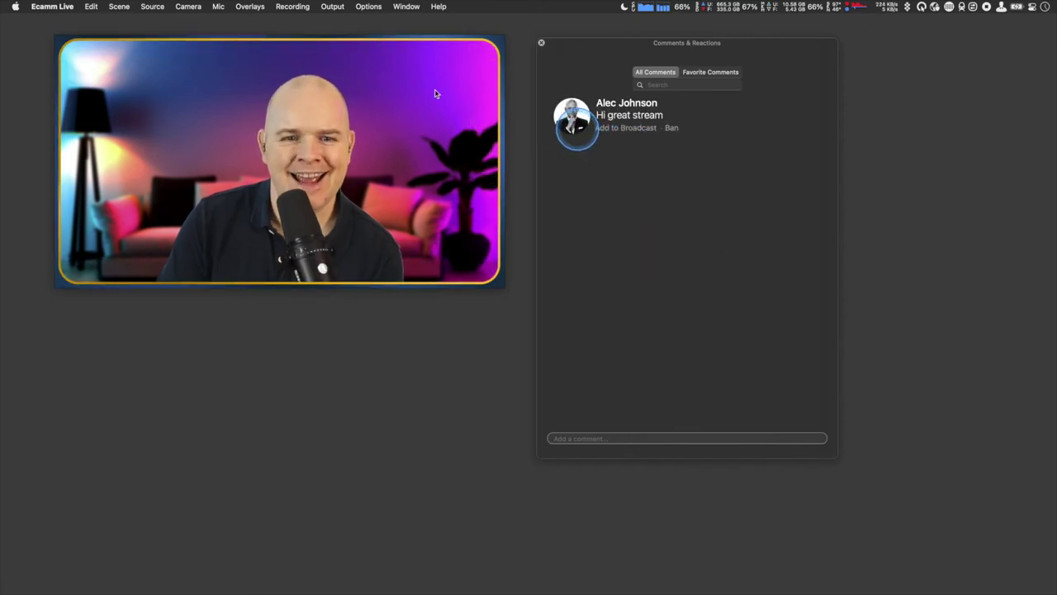
Step: Overlay the 'Hi great stream' comment on the video, moved left-middle and enlarged
mouse_move(434, 89)
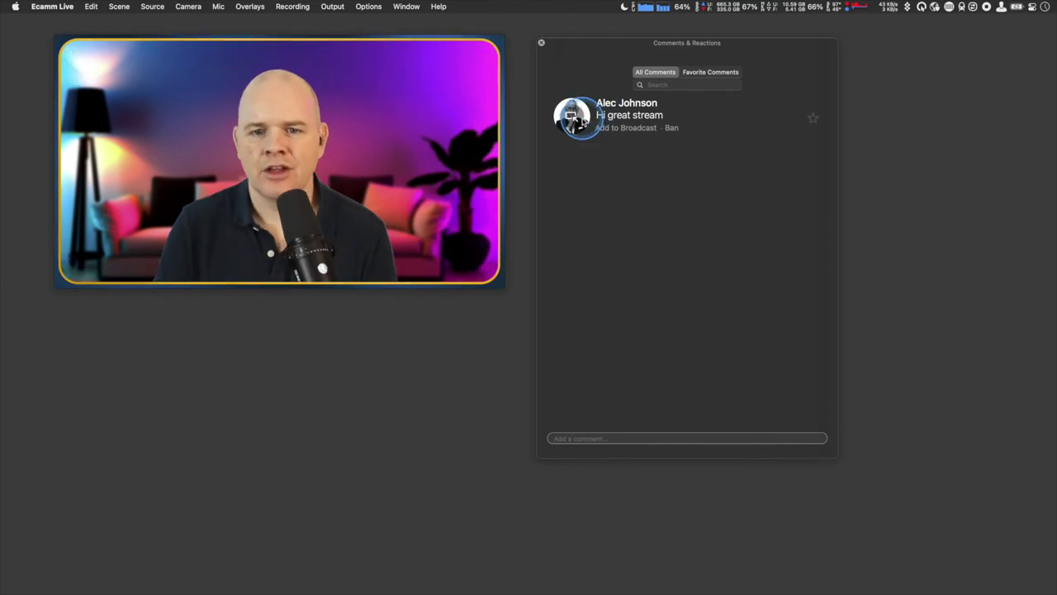
left_click(571, 121)
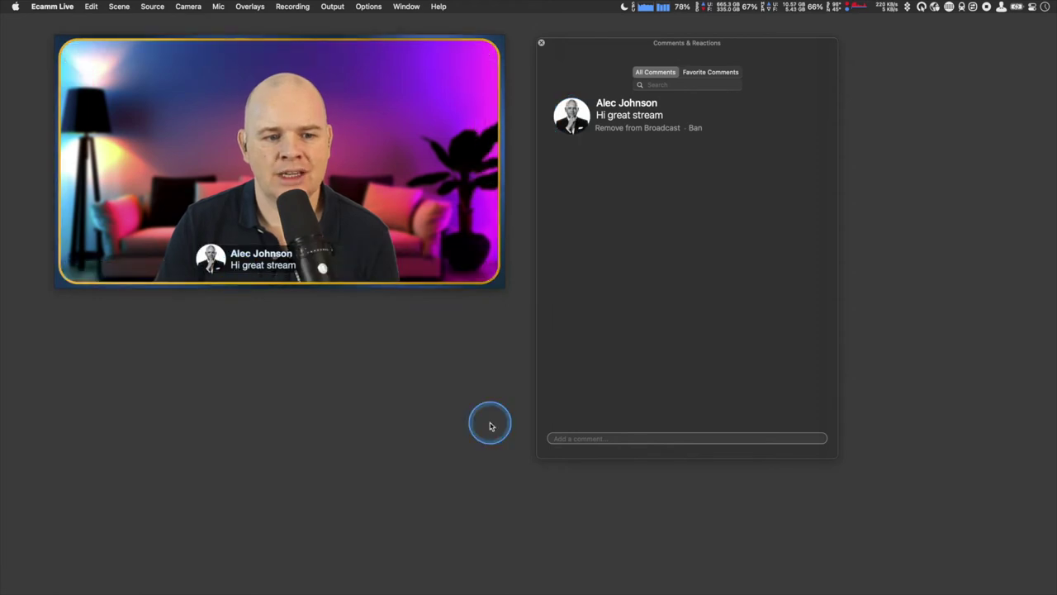
mouse_move(261, 312)
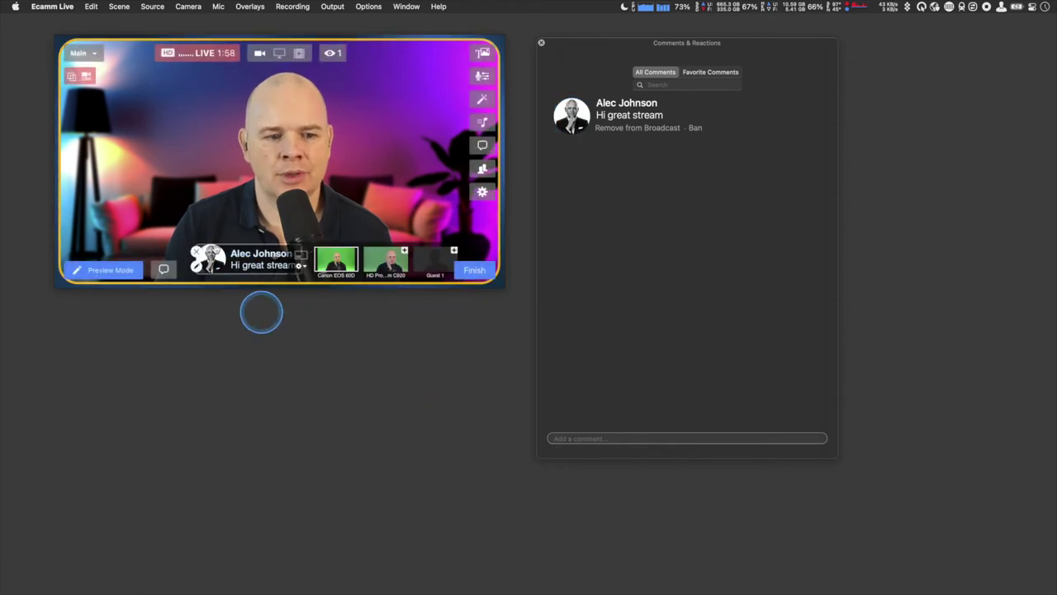
left_click_drag(248, 261, 113, 208)
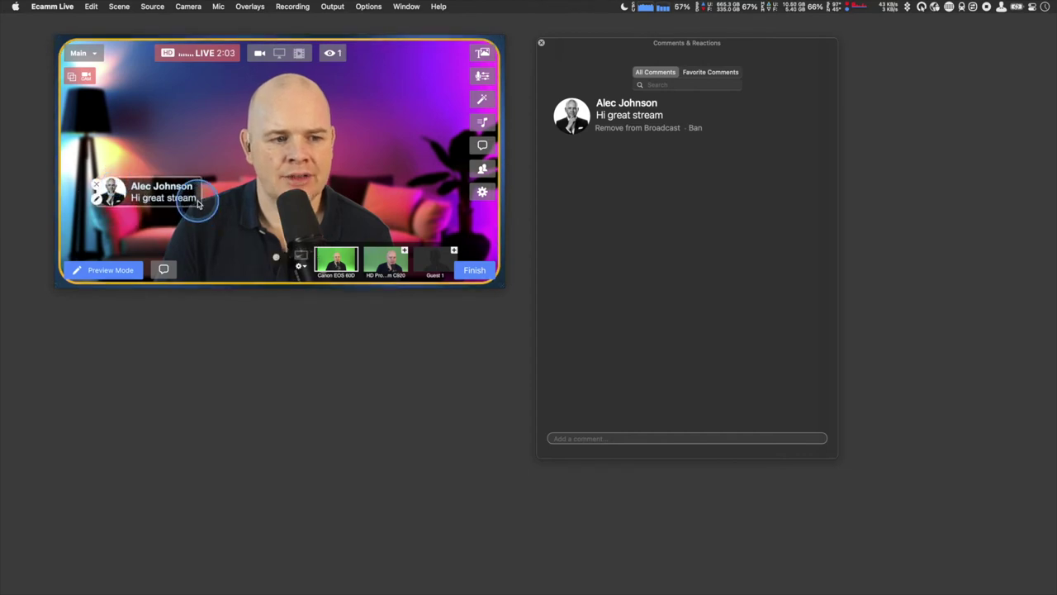
left_click_drag(202, 203, 264, 237)
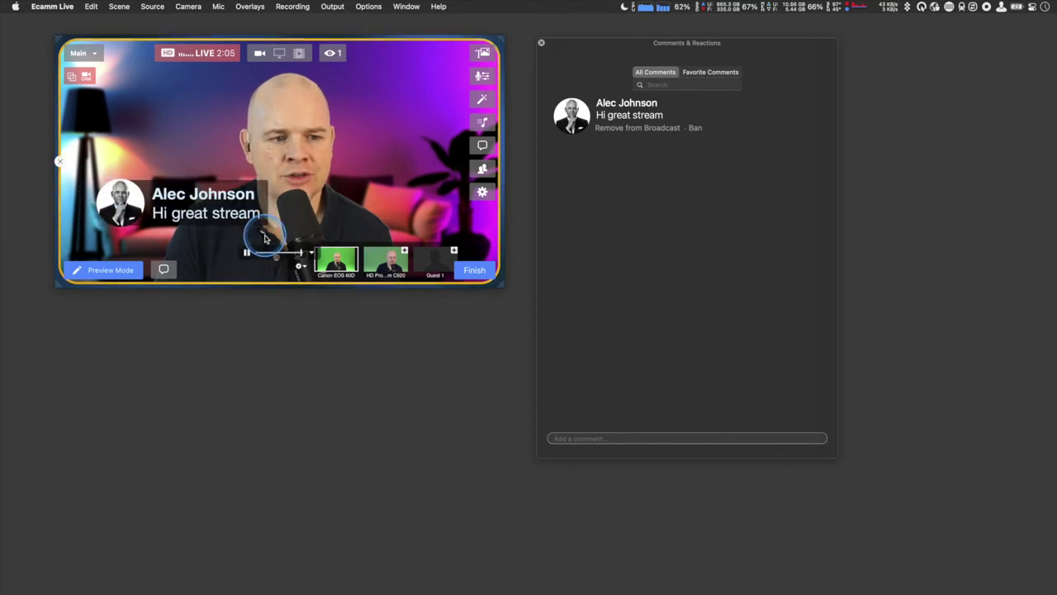
left_click(99, 213)
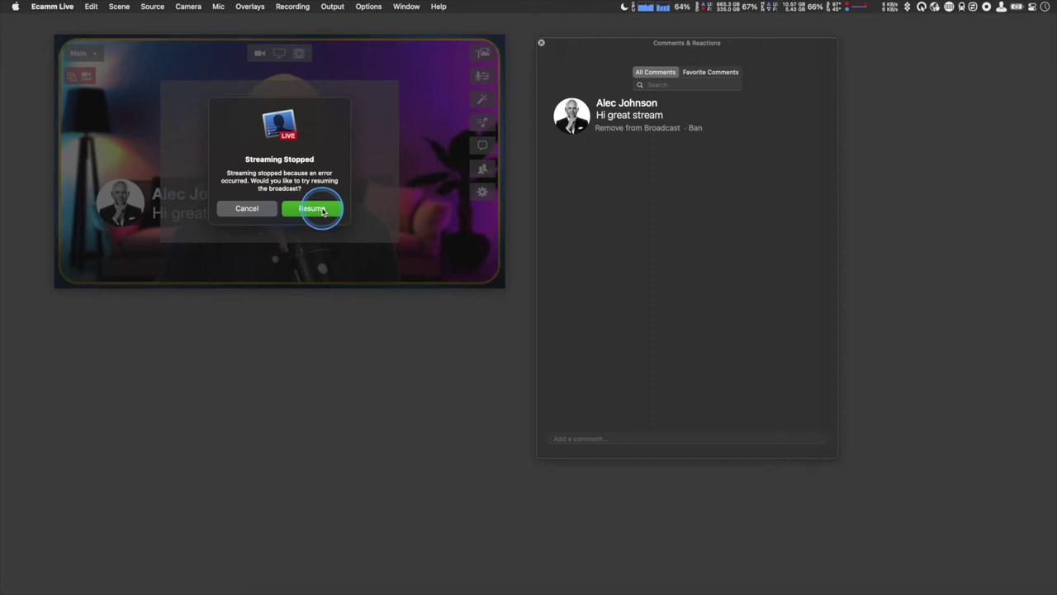
Step: Resume the broadcast from the Streaming Stopped dialog
left_click(312, 209)
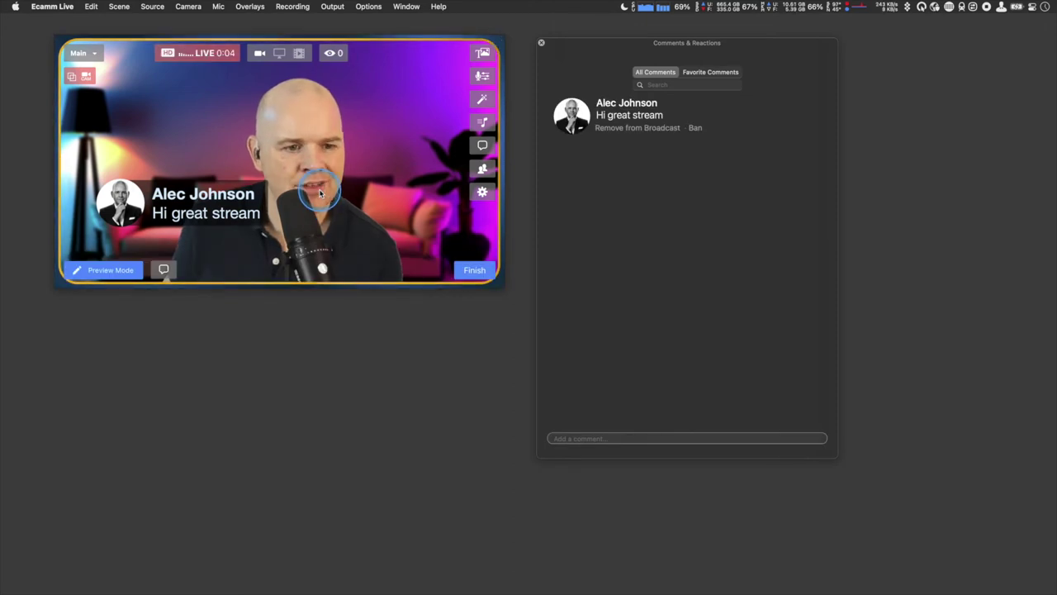
Step: Drag the comment overlay to the lower-left and take the first comment off the broadcast
left_click_drag(129, 195, 109, 226)
left_click(165, 237)
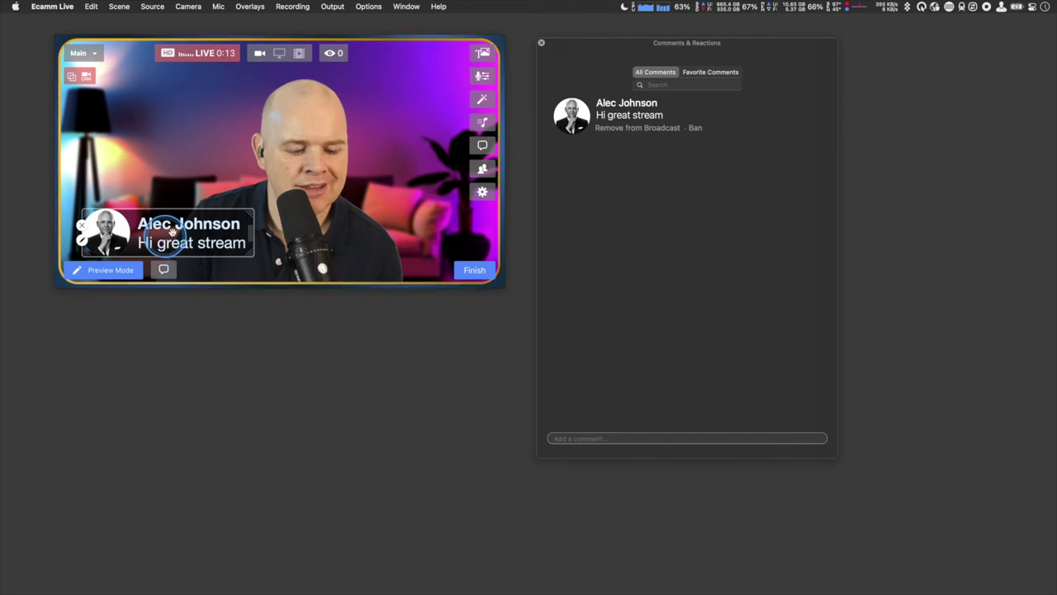
left_click(224, 213)
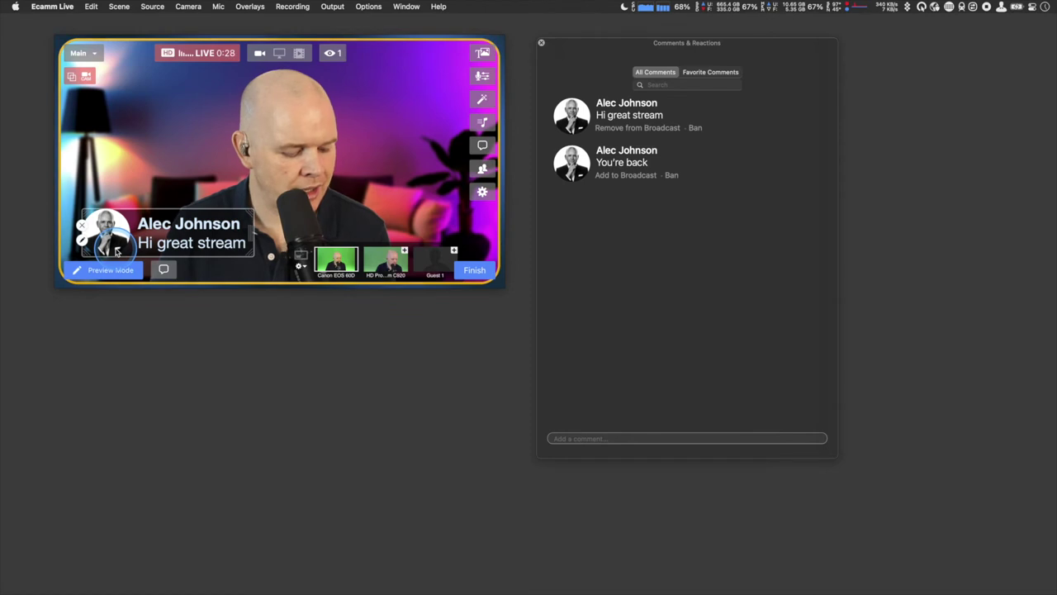
left_click(115, 260)
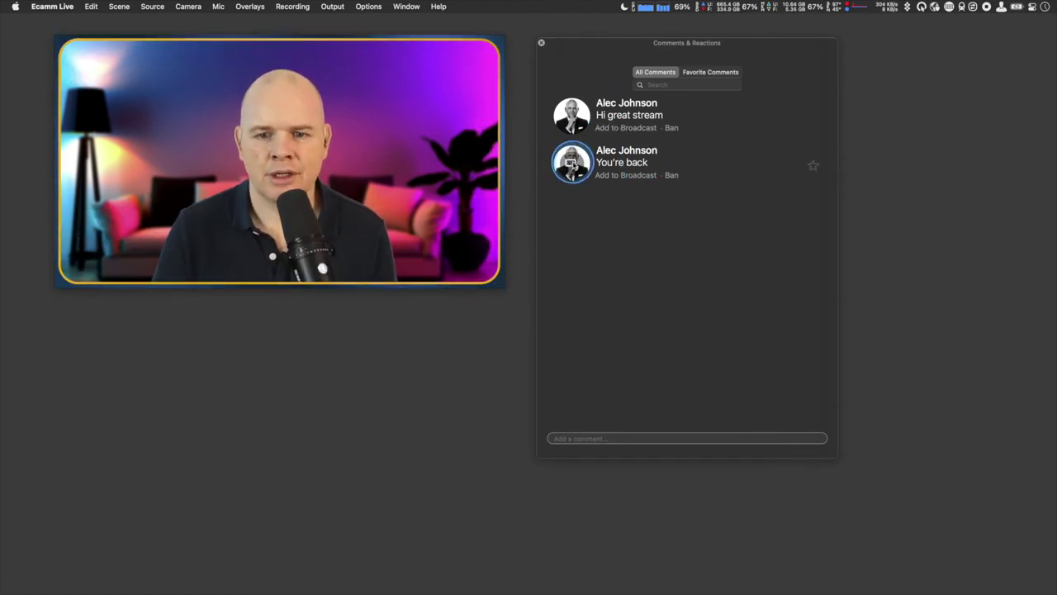
mouse_move(229, 247)
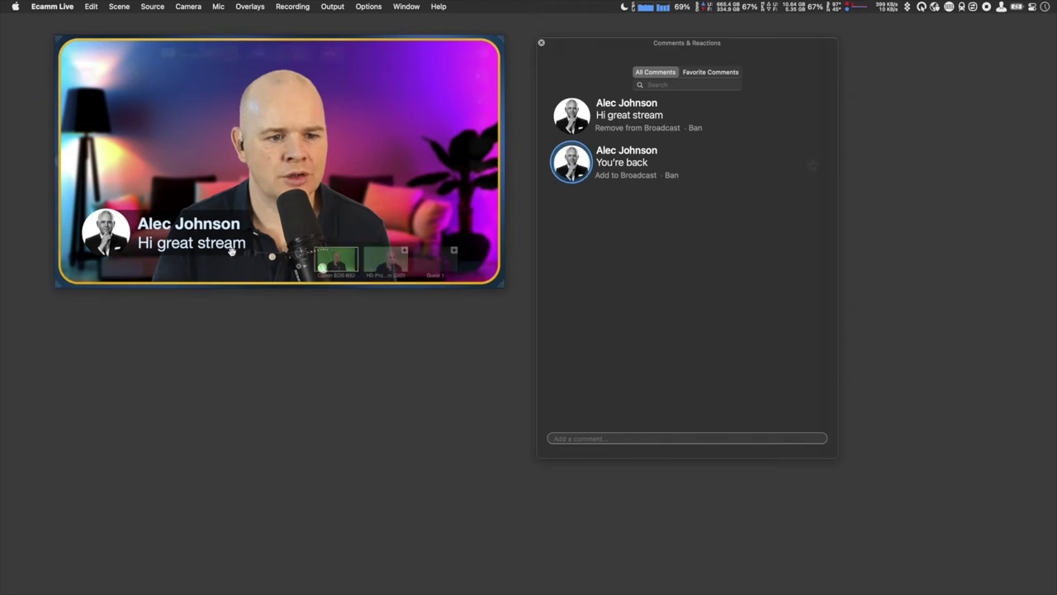
left_click(484, 193)
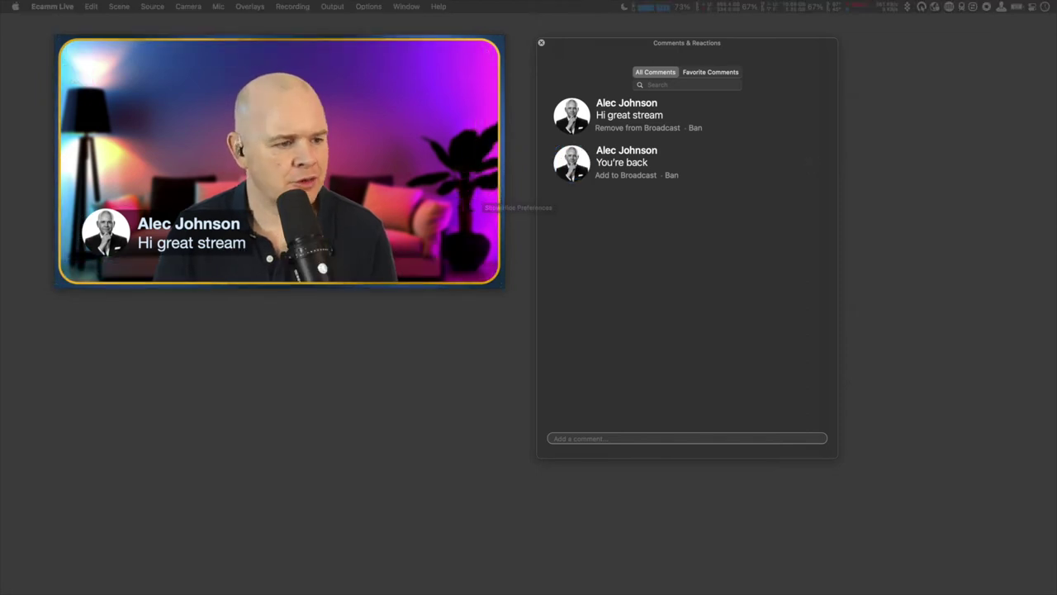
Step: In Preferences, try the automatic comment-overlay hiding option, then switch it back off
key("super+comma")
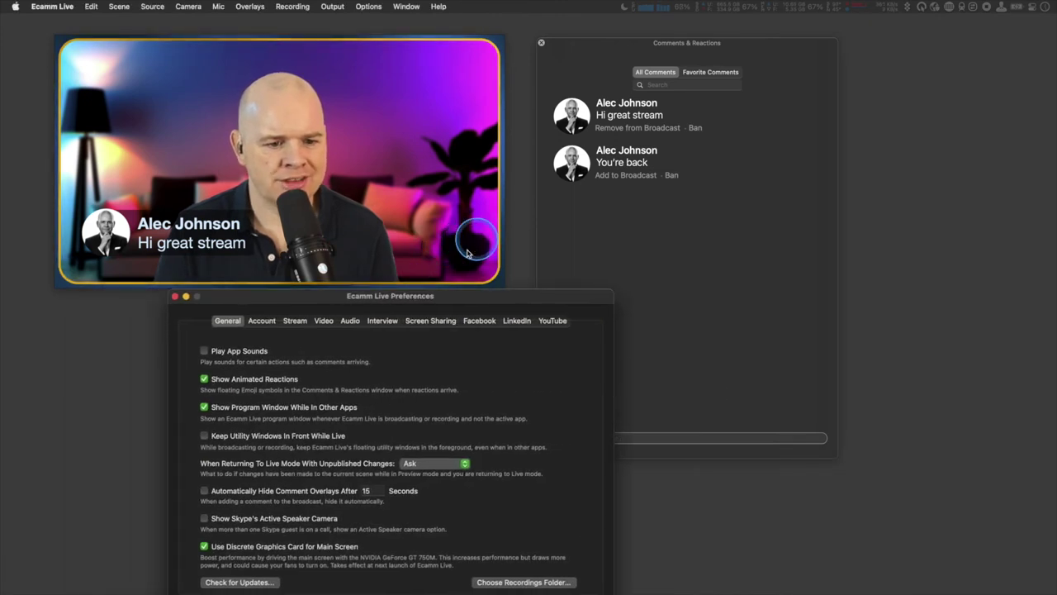
left_click(204, 492)
left_click(367, 491)
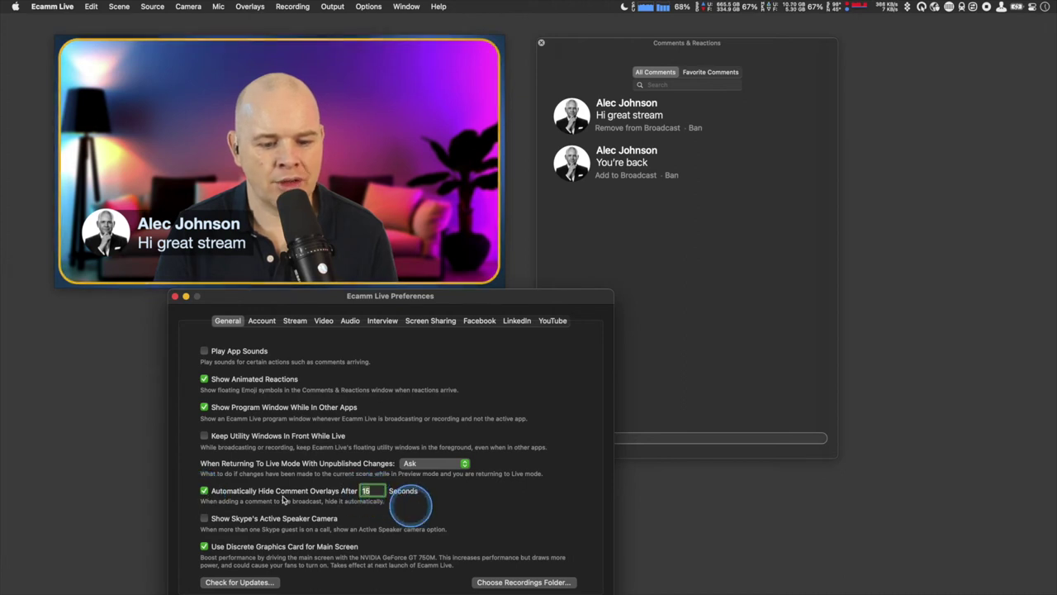
left_click(204, 491)
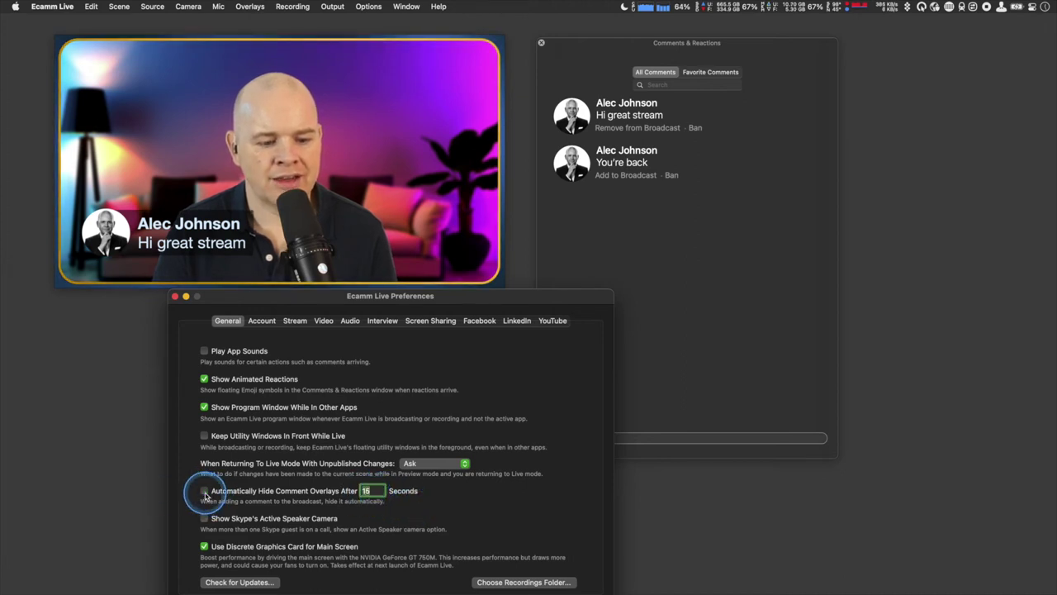
left_click_drag(203, 296, 215, 331)
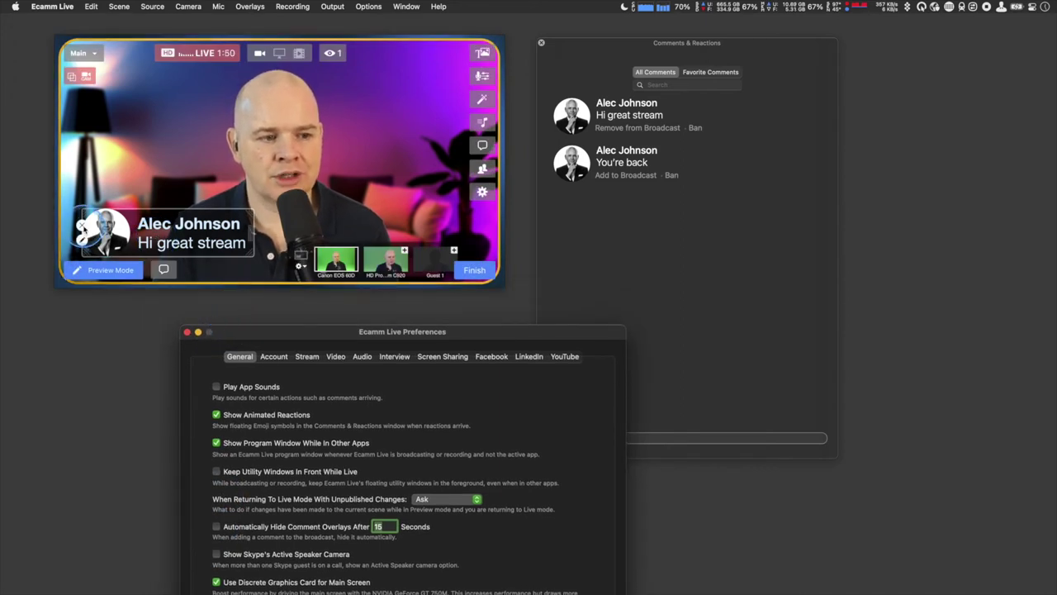
Step: Take the comment off air, enable auto-hide after 5 seconds, and re-show the first comment
left_click(84, 230)
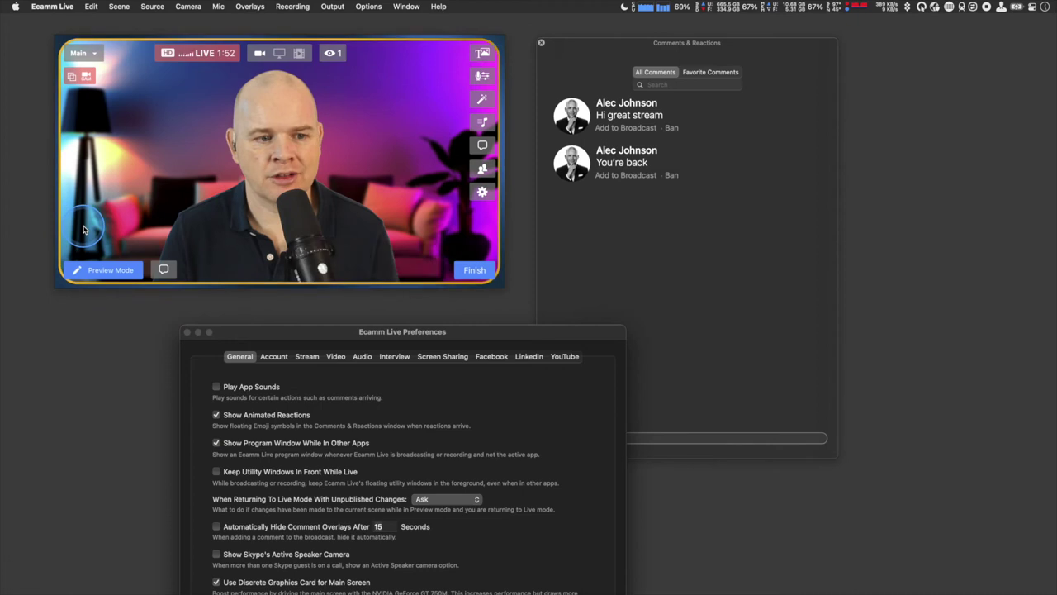
left_click_drag(322, 331, 308, 296)
left_click(203, 490)
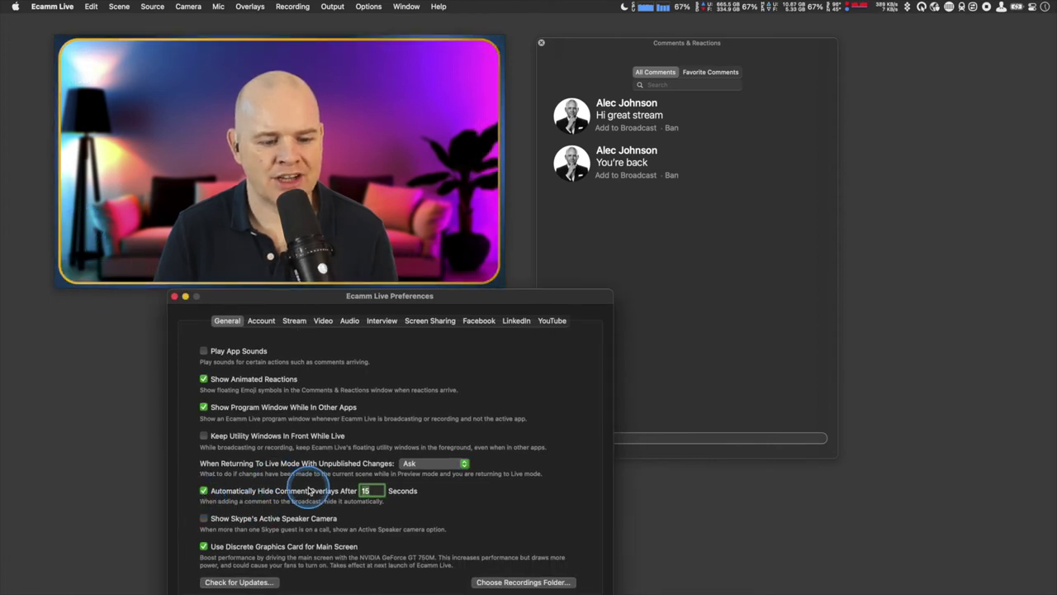
left_click(376, 492)
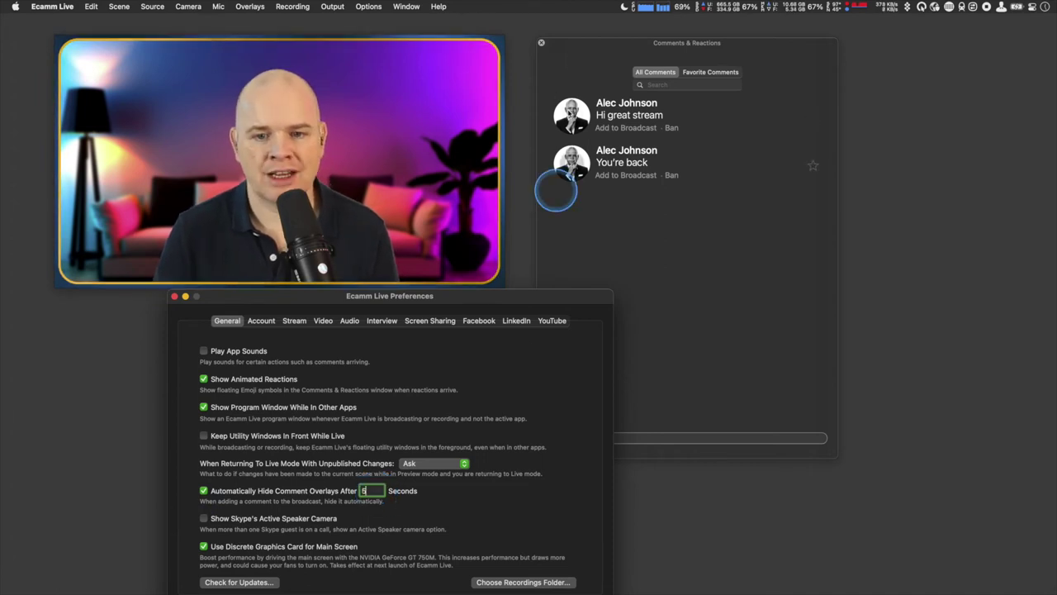
left_click(572, 116)
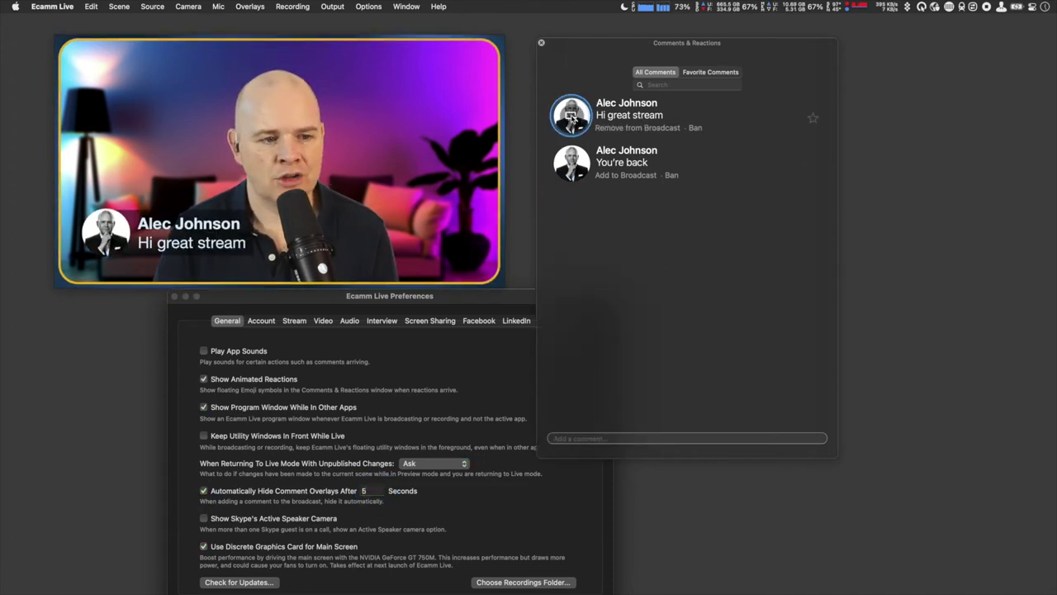
left_click(378, 494)
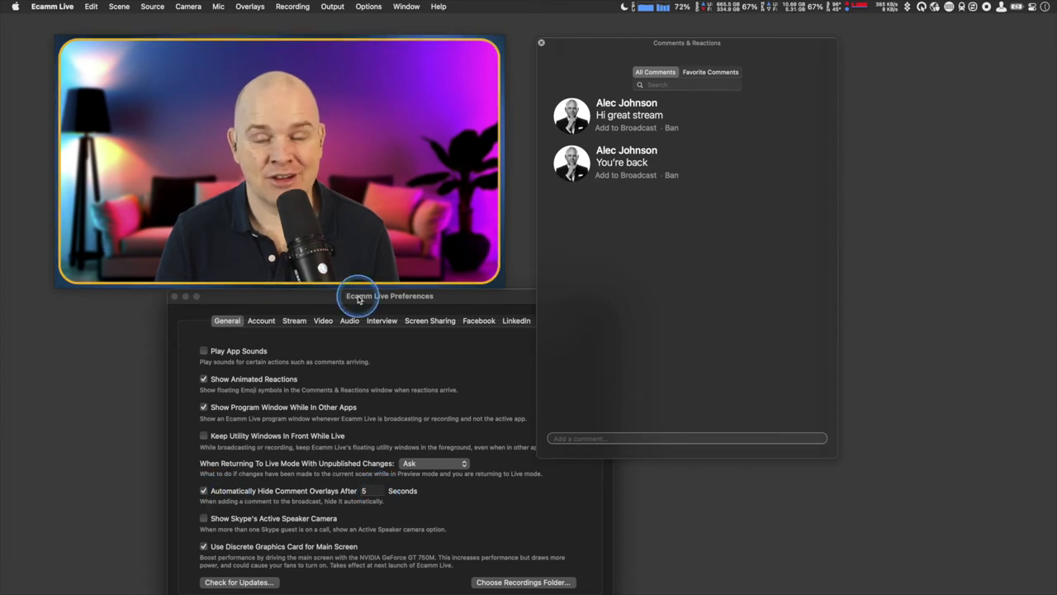
Step: Finish the live broadcast and confirm ending it
mouse_move(409, 182)
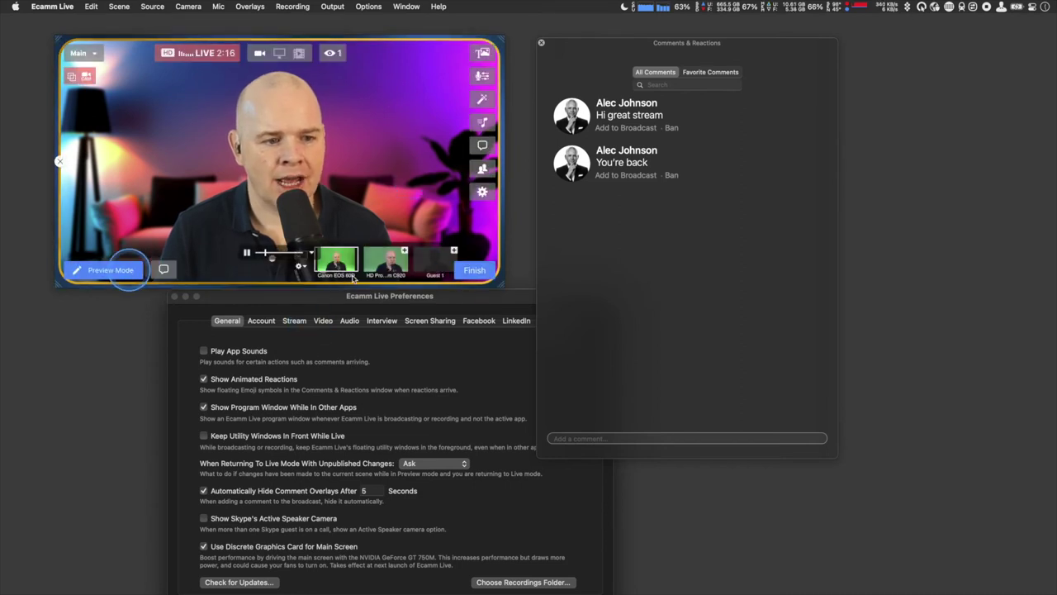
left_click(478, 271)
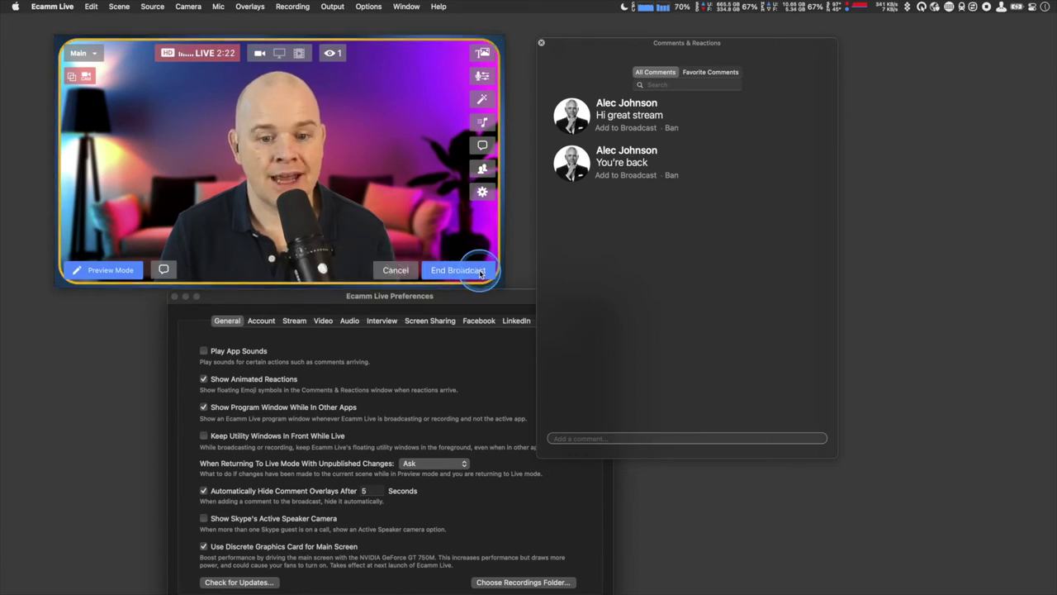
left_click(481, 271)
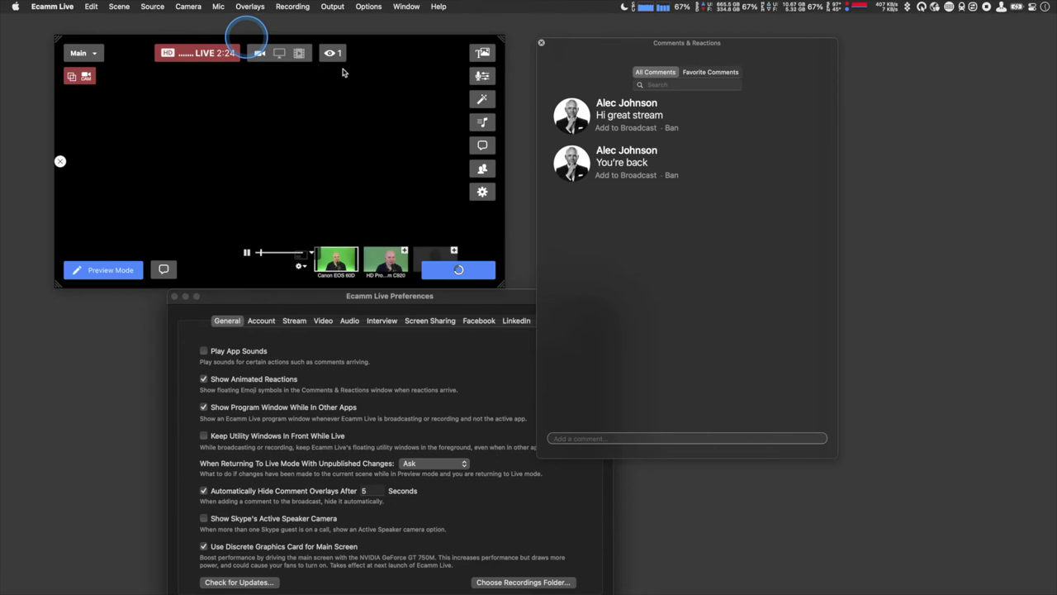